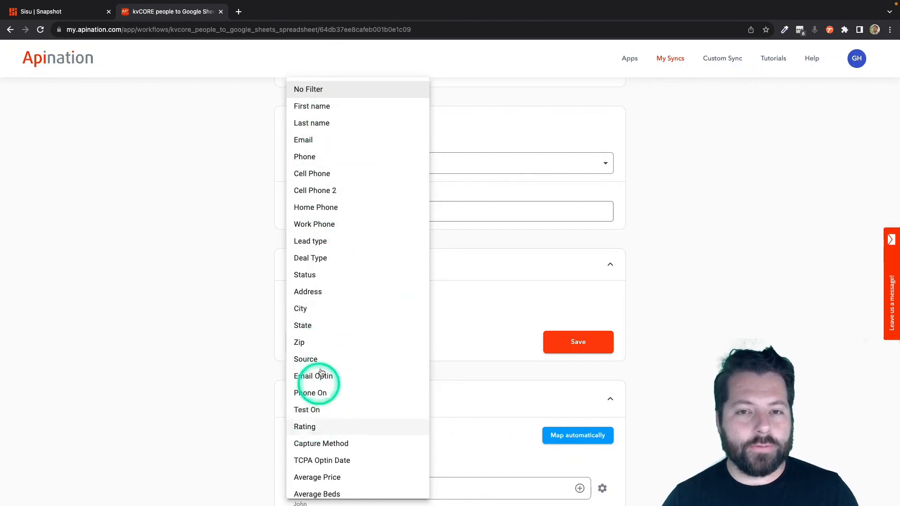
# - Add a filter of Tags contains 'sisu' to the sync and save it
pyautogui.scroll(-3, 315, 356)
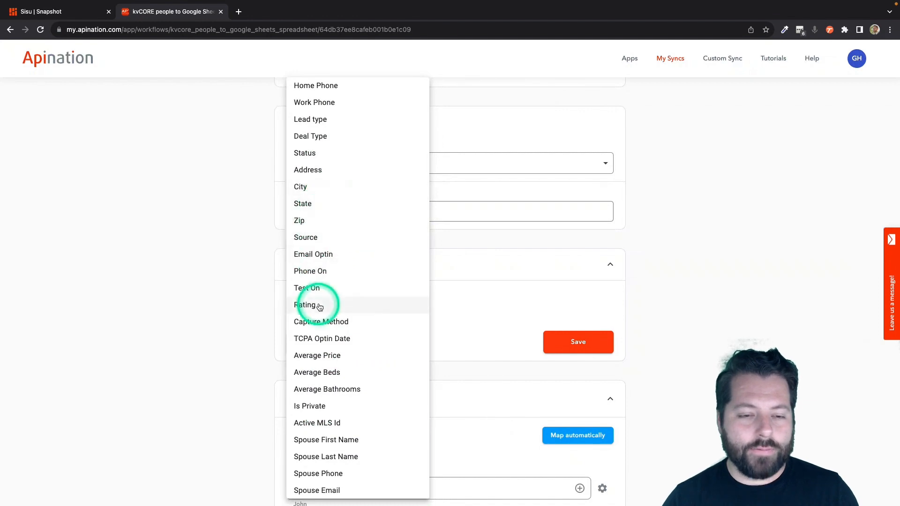
pyautogui.scroll(-3, 309, 377)
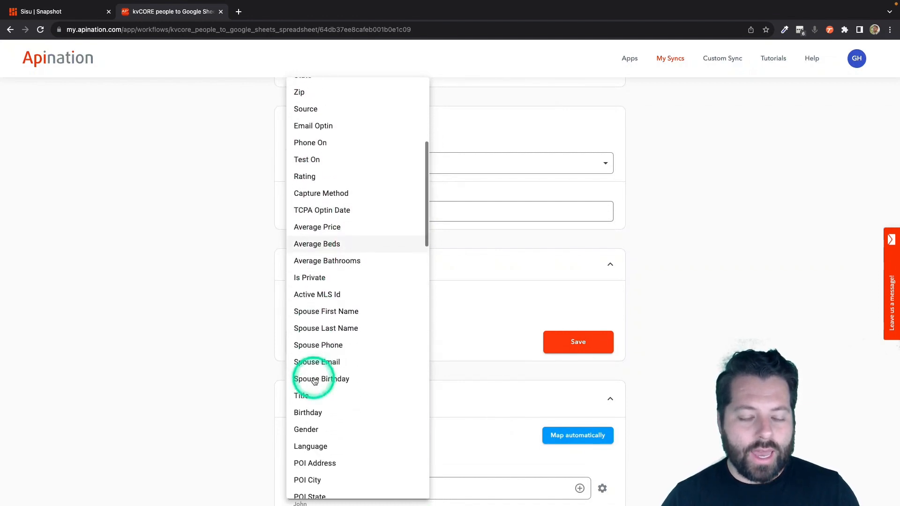
pyautogui.scroll(-6, 314, 382)
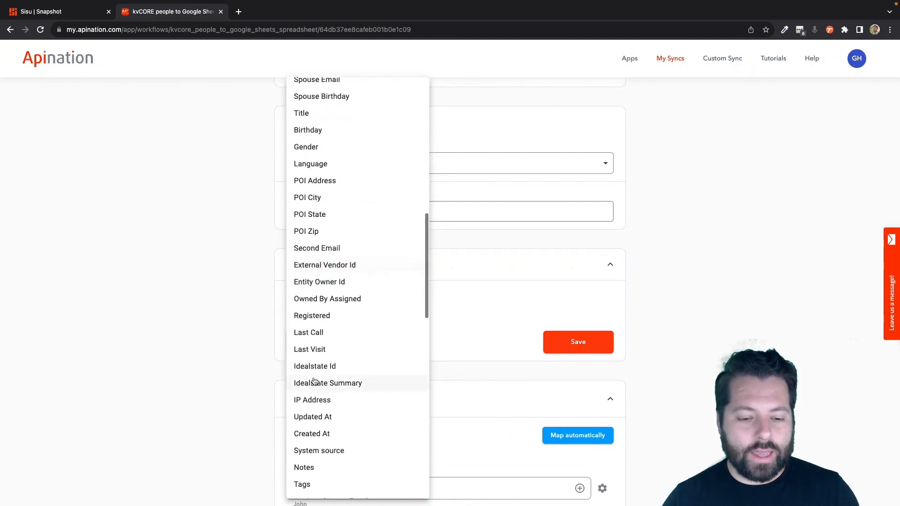
pyautogui.scroll(-2, 314, 381)
pyautogui.click(302, 410)
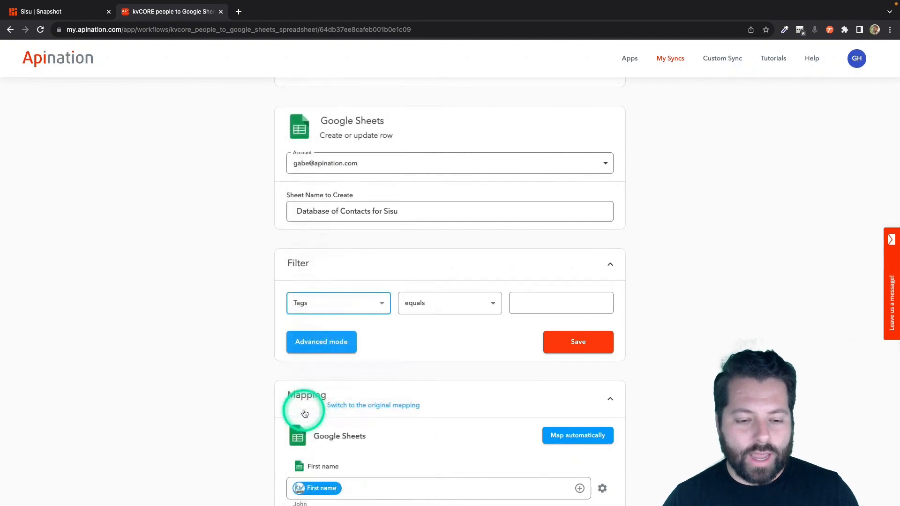
pyautogui.click(456, 312)
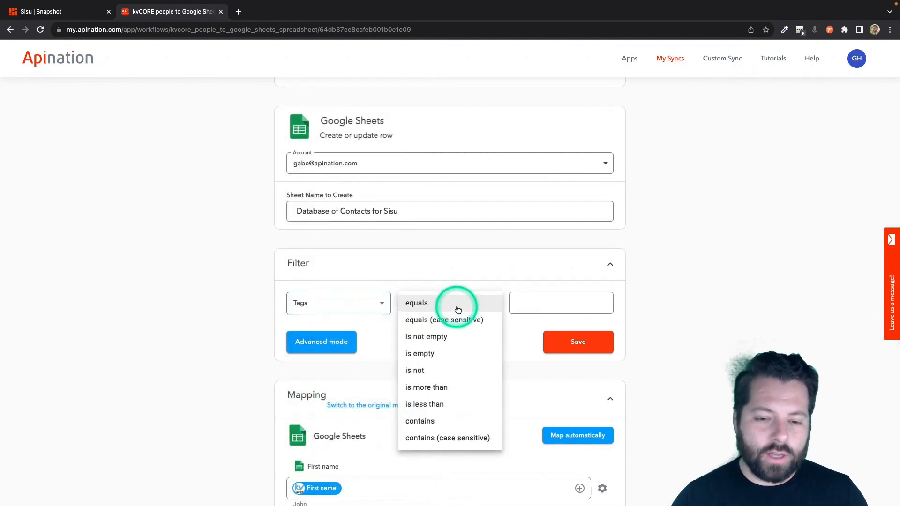
pyautogui.click(435, 423)
pyautogui.click(549, 310)
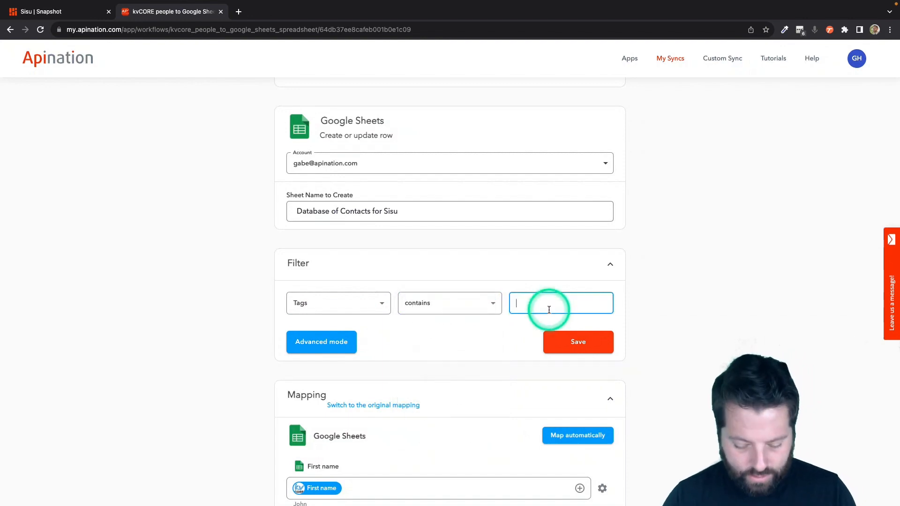
pyautogui.click(569, 343)
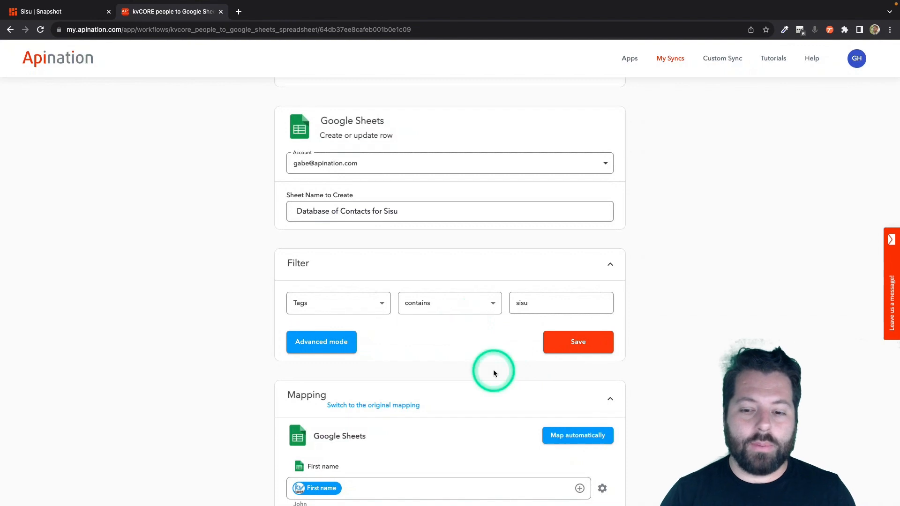
pyautogui.scroll(-2, 493, 369)
pyautogui.scroll(5, 493, 369)
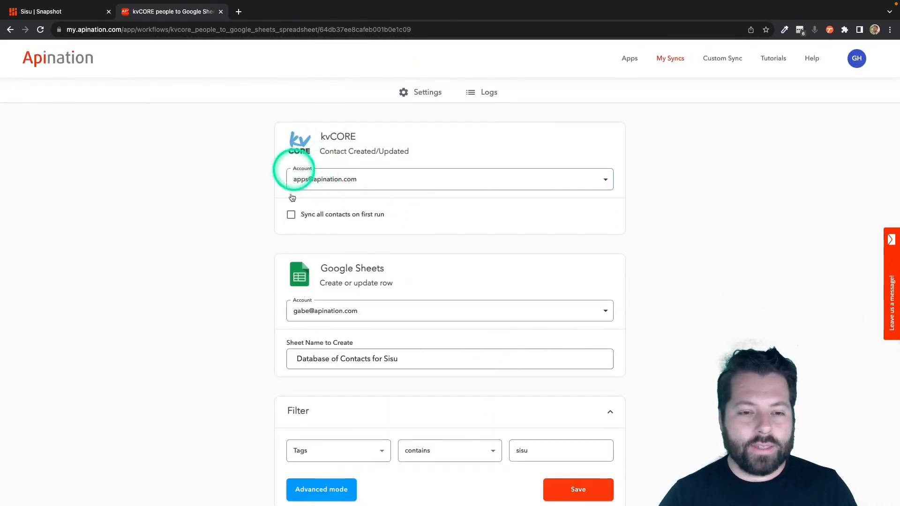
# - Review the Mapping section, then activate the kvCORE-to-Google Sheets sync
pyautogui.scroll(-2, 364, 284)
pyautogui.scroll(-2, 364, 283)
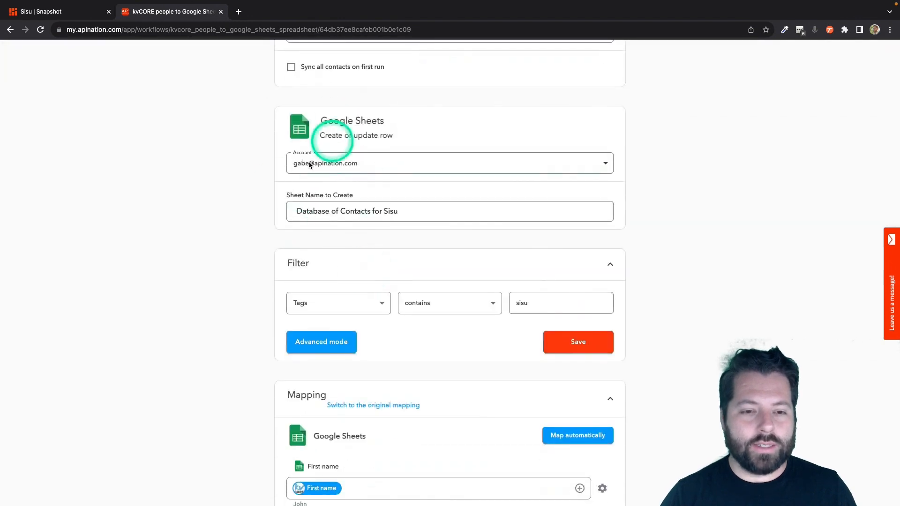
pyautogui.click(296, 211)
pyautogui.scroll(-1, 368, 271)
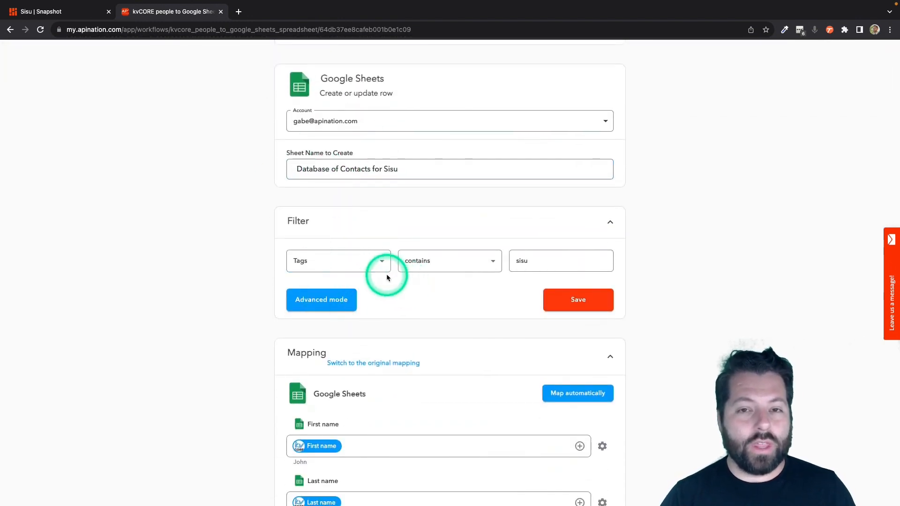
pyautogui.click(442, 270)
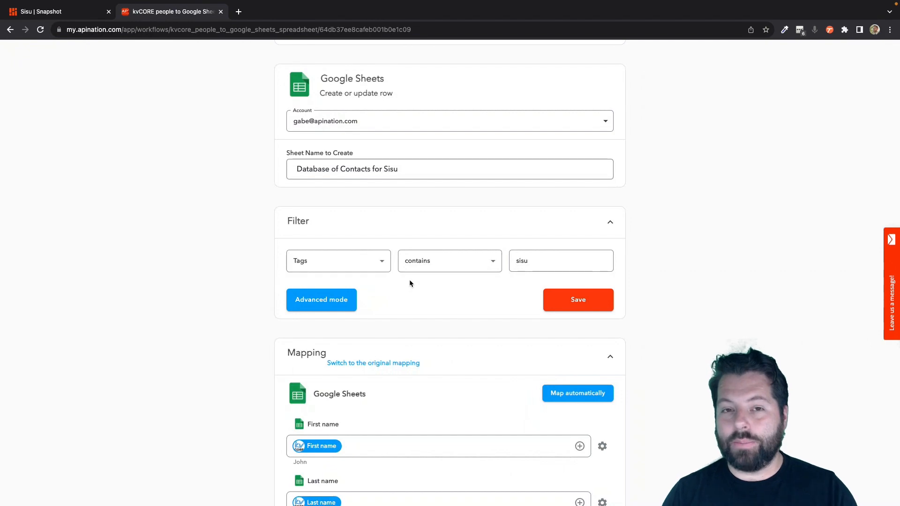
pyautogui.scroll(-5, 434, 356)
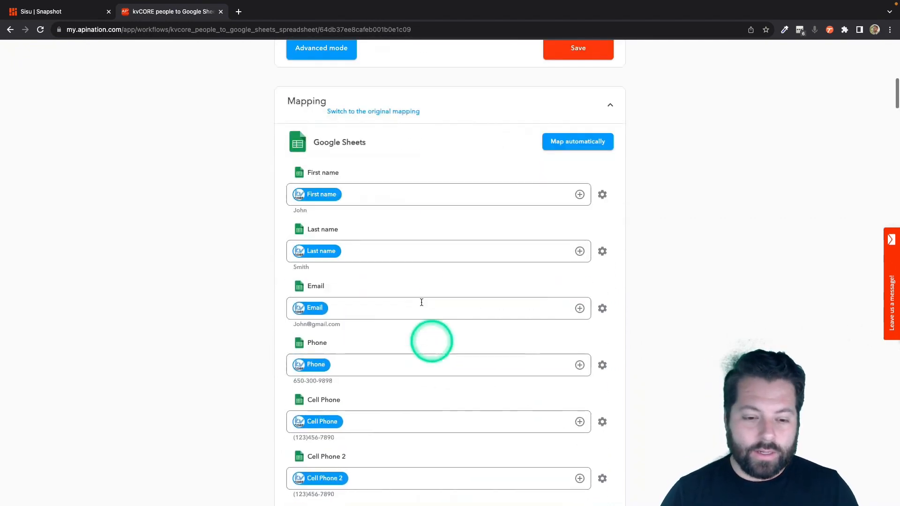
pyautogui.scroll(-2, 406, 396)
pyautogui.scroll(-18, 403, 399)
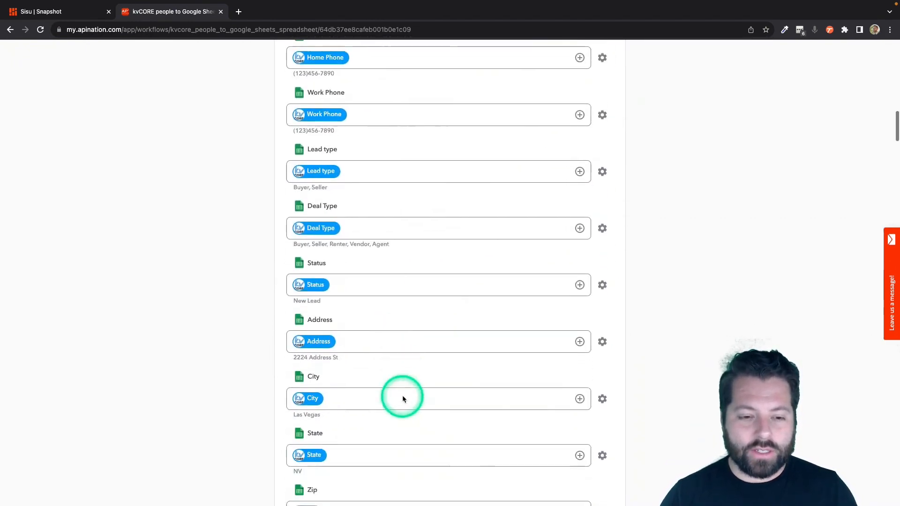
pyautogui.scroll(-3, 403, 398)
pyautogui.scroll(20, 402, 398)
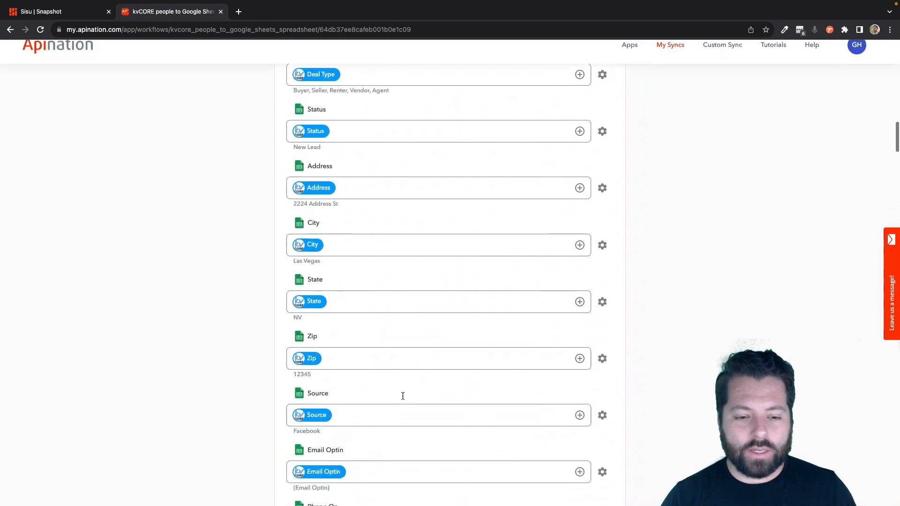
pyautogui.click(466, 178)
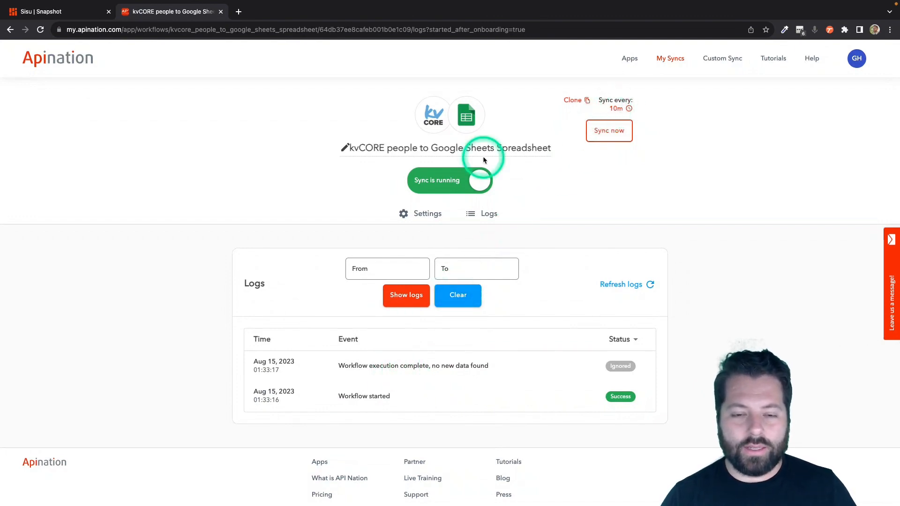
# - Open kvCORE in a new tab and select a contact from the Contacts list
pyautogui.click(238, 12)
pyautogui.write('kvcore.com/contacts')
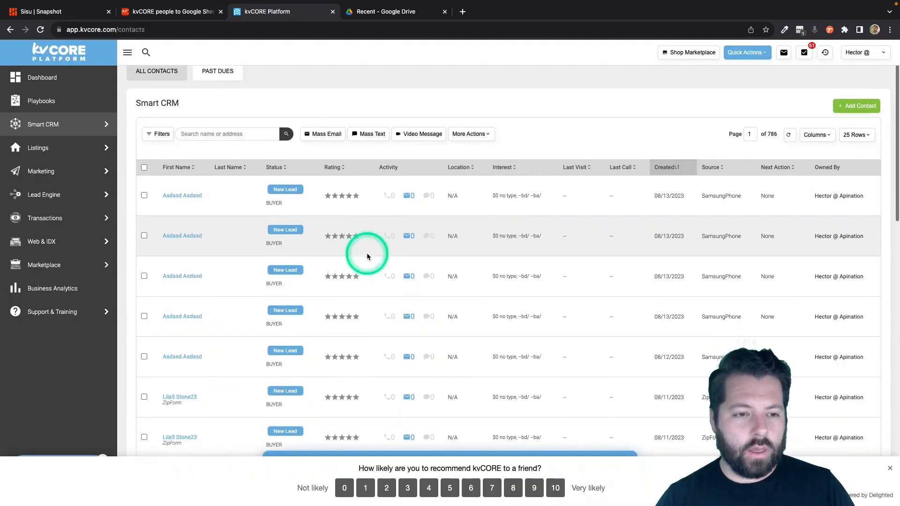
pyautogui.scroll(-5, 367, 252)
pyautogui.scroll(-7, 367, 256)
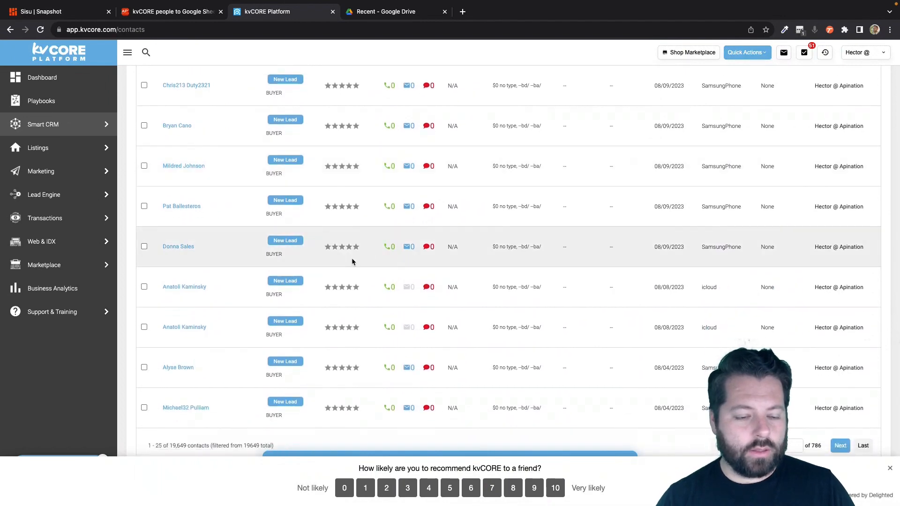
pyautogui.click(177, 366)
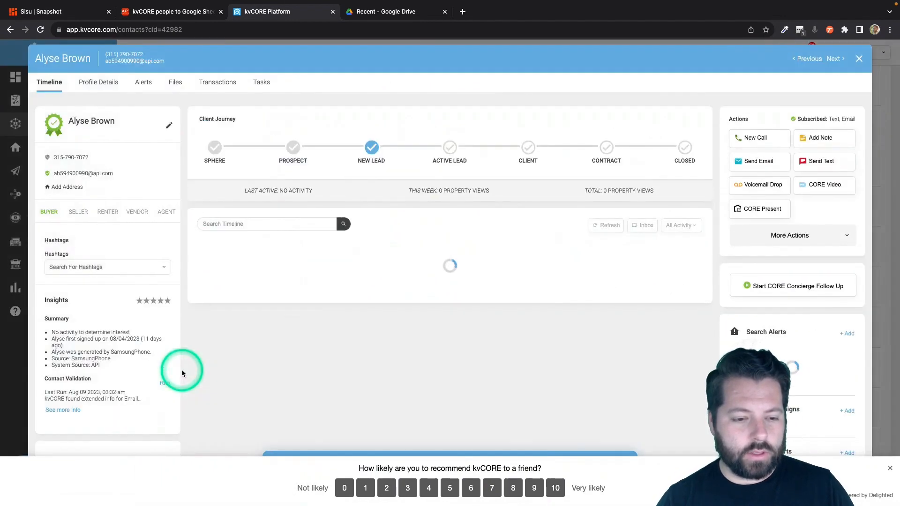
# - Add the hashtag 'sisu' to that contact
pyautogui.click(111, 268)
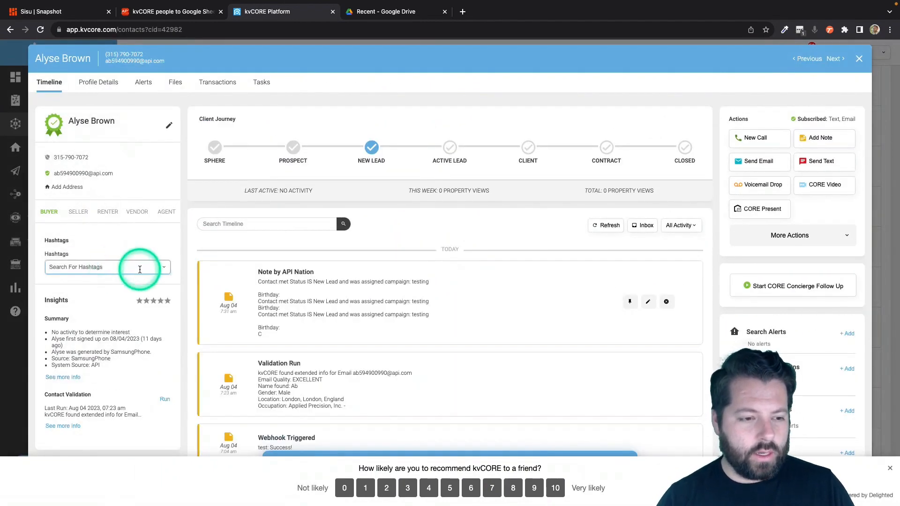
pyautogui.write('sisu')
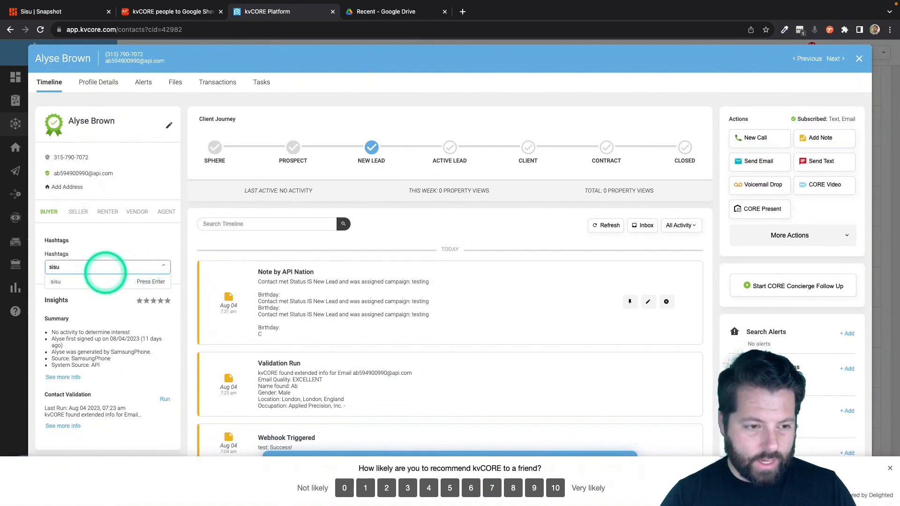
pyautogui.click(101, 282)
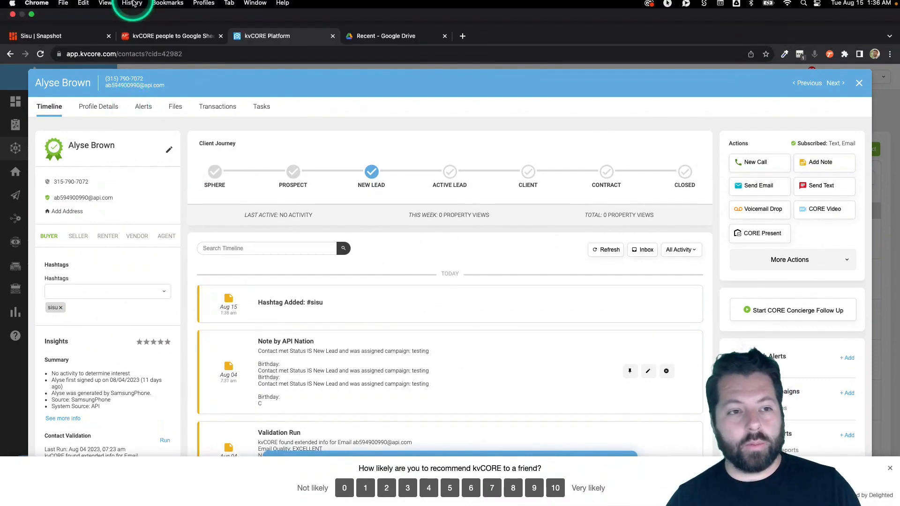
# - Search Google Drive for 'databas' and open the Database of Contacts for Sisu spreadsheet
pyautogui.click(165, 36)
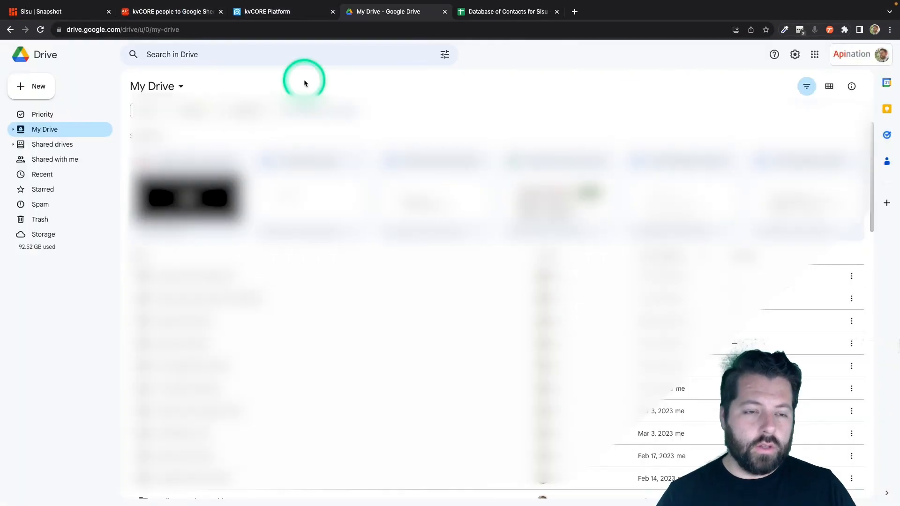
pyautogui.click(224, 55)
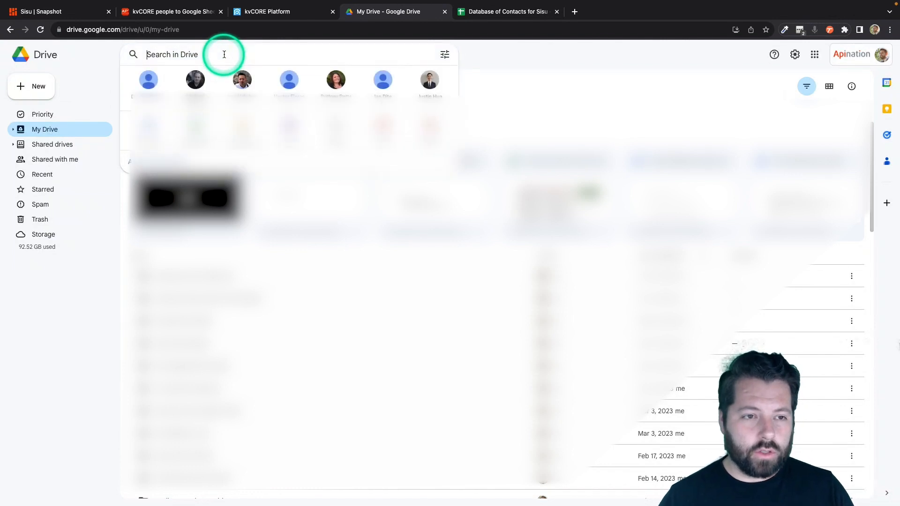
pyautogui.write('databas')
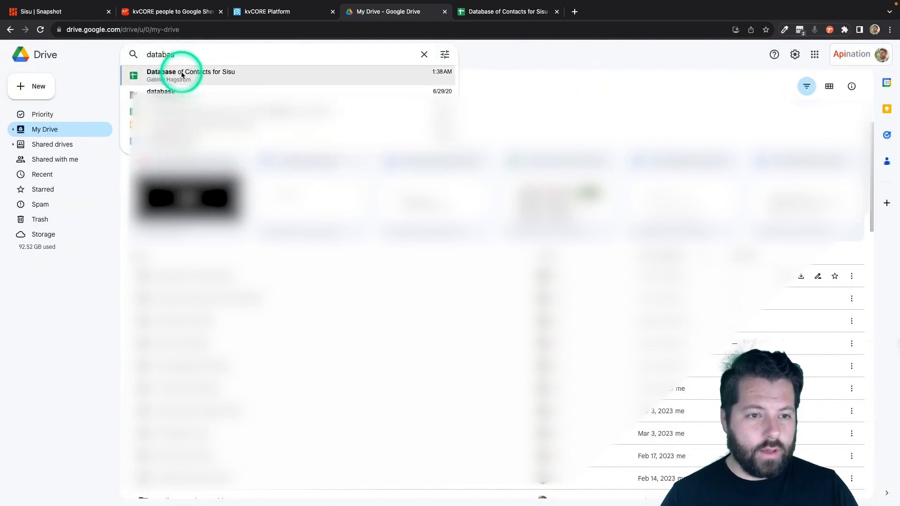
pyautogui.click(182, 75)
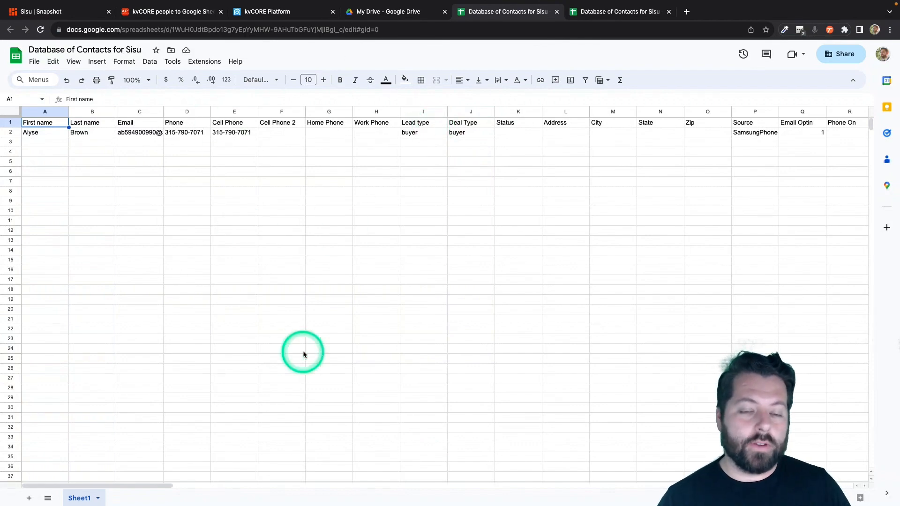
# - Browse Apination's apps list and open the Sisu app's details
pyautogui.click(176, 13)
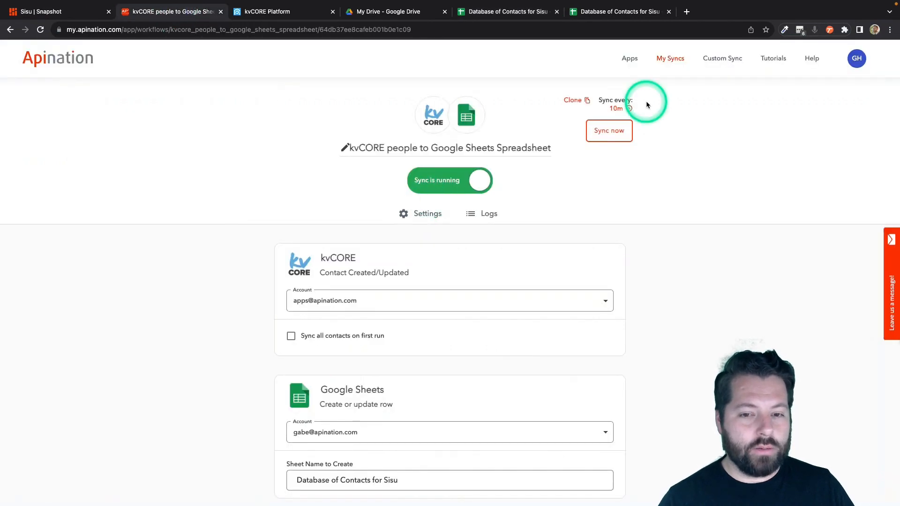
pyautogui.click(630, 60)
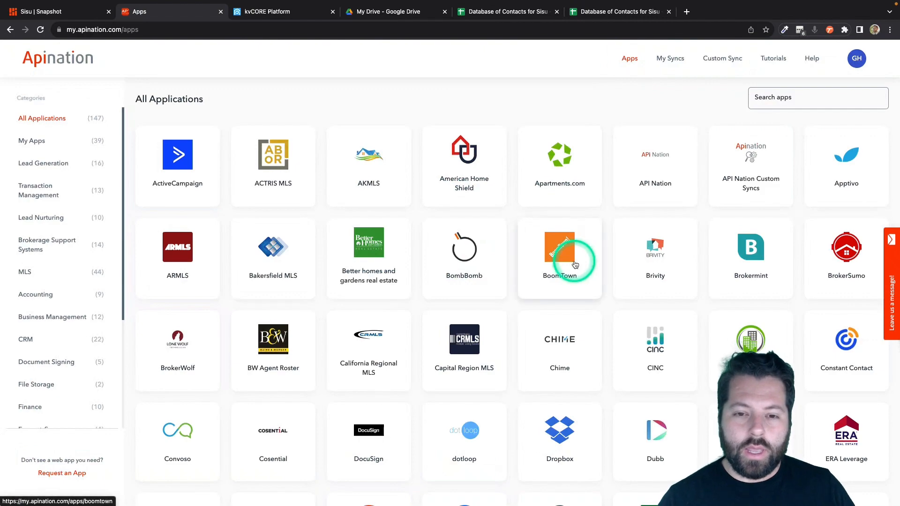
pyautogui.scroll(-3, 573, 262)
pyautogui.scroll(-15, 574, 265)
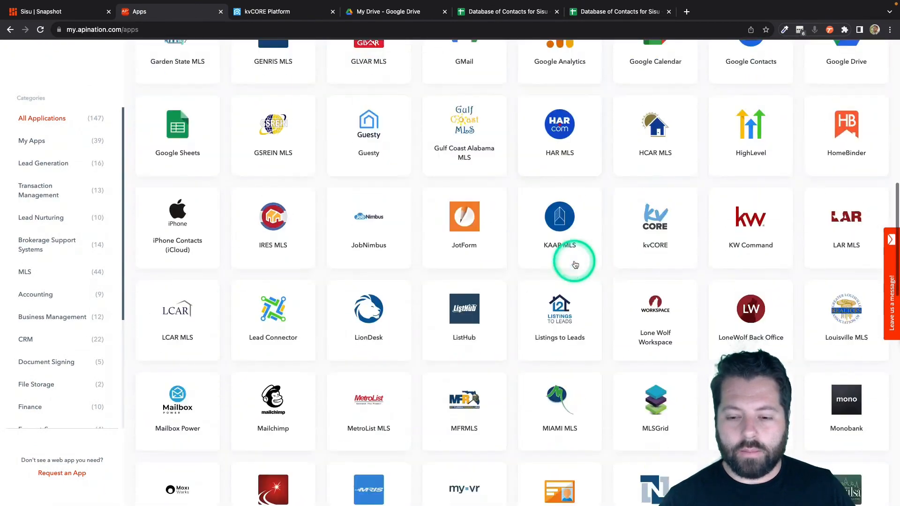
pyautogui.scroll(-13, 575, 265)
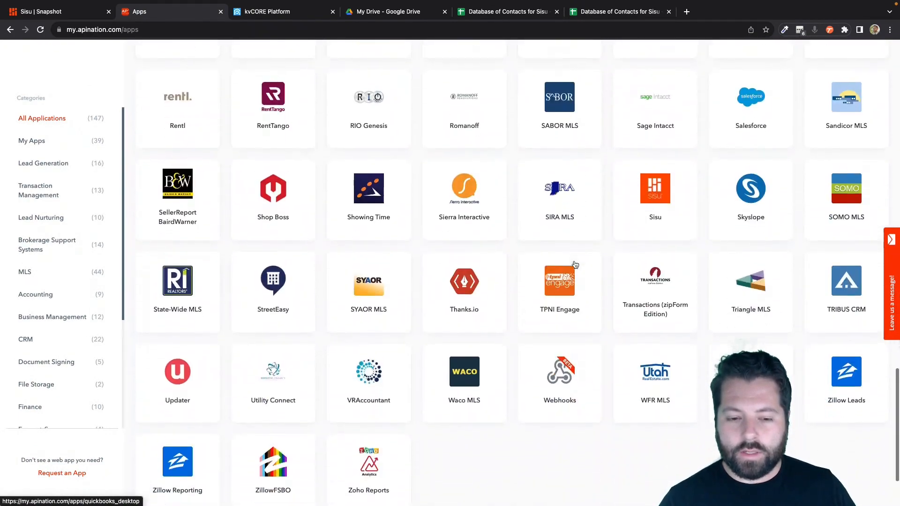
pyautogui.click(647, 199)
pyautogui.click(656, 196)
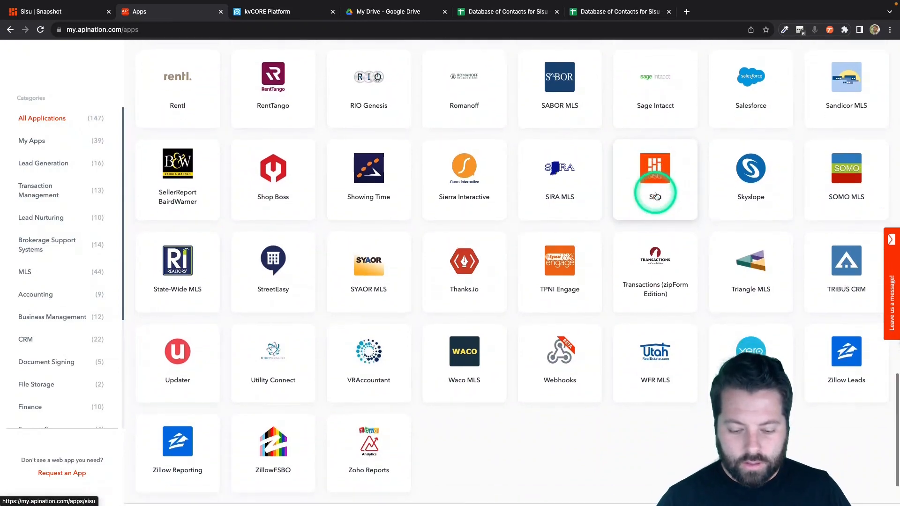
pyautogui.click(657, 165)
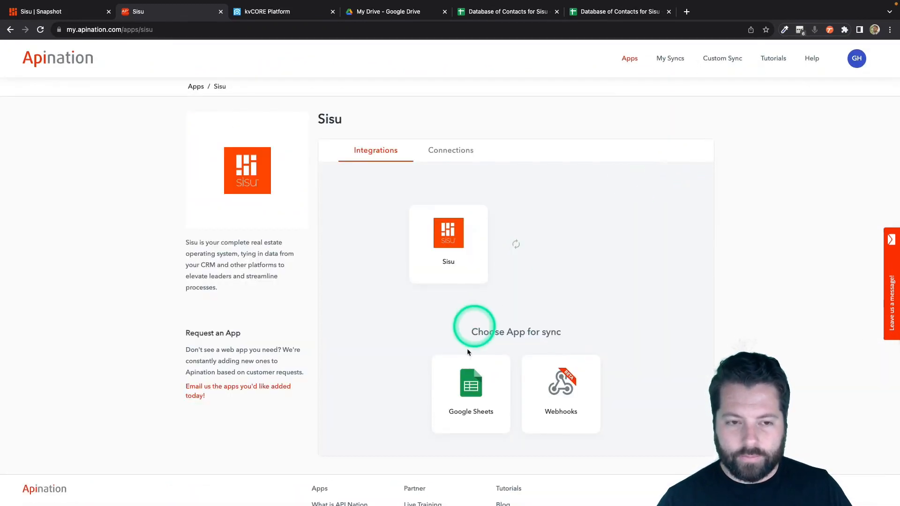
# - Activate the Google Sheets to Sisu transactions sync using the connected Google account
pyautogui.click(466, 394)
pyautogui.click(478, 382)
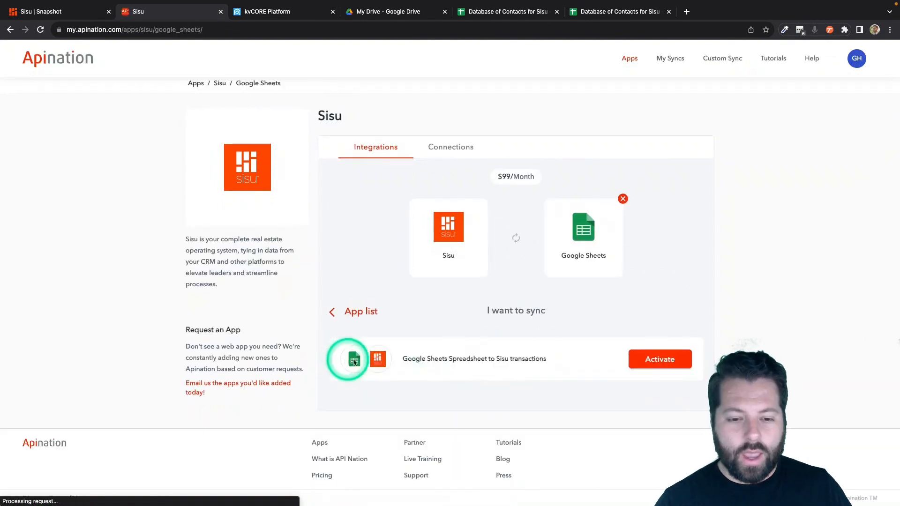
pyautogui.click(659, 365)
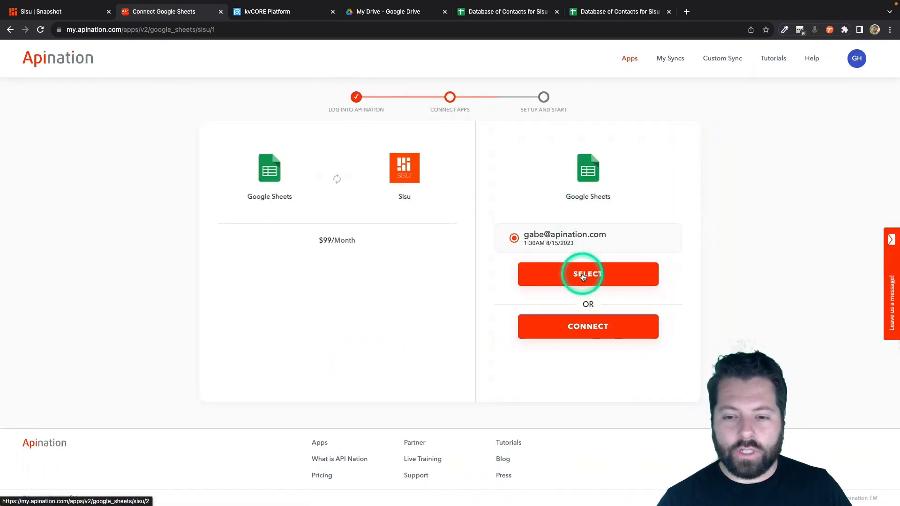
pyautogui.click(583, 274)
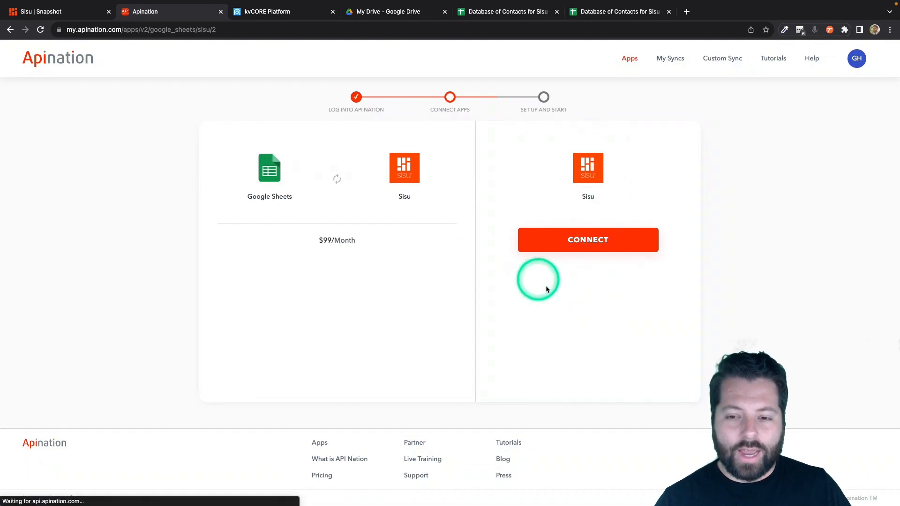
# - Start the Sisu connection with a custom connection name, then bring up the Sisu dashboard
pyautogui.click(585, 241)
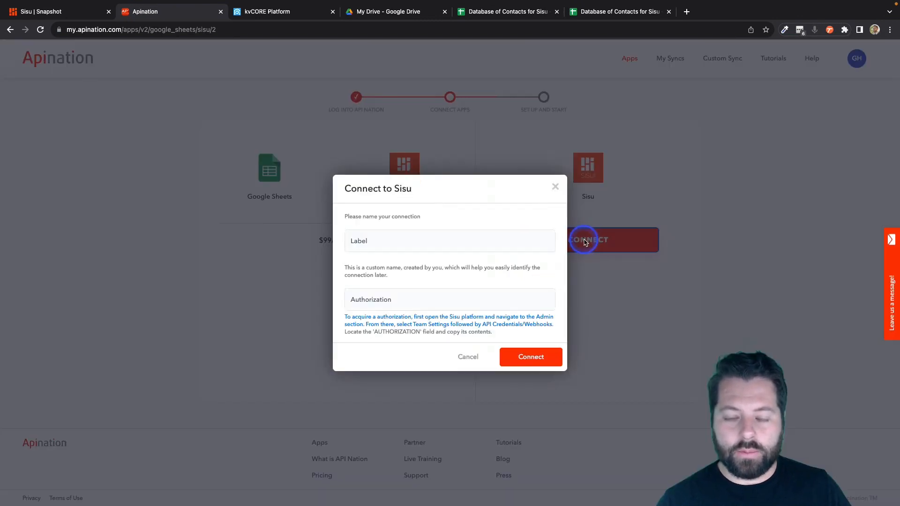
pyautogui.click(364, 242)
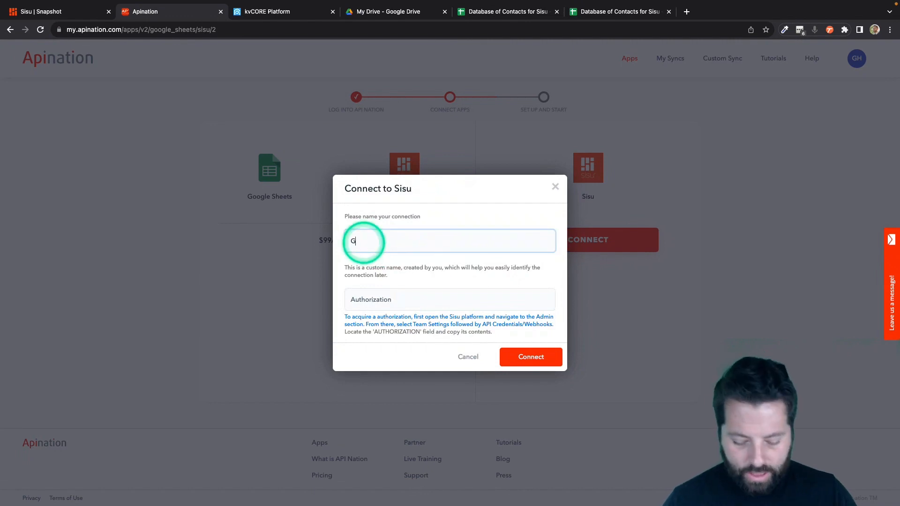
pyautogui.click(379, 244)
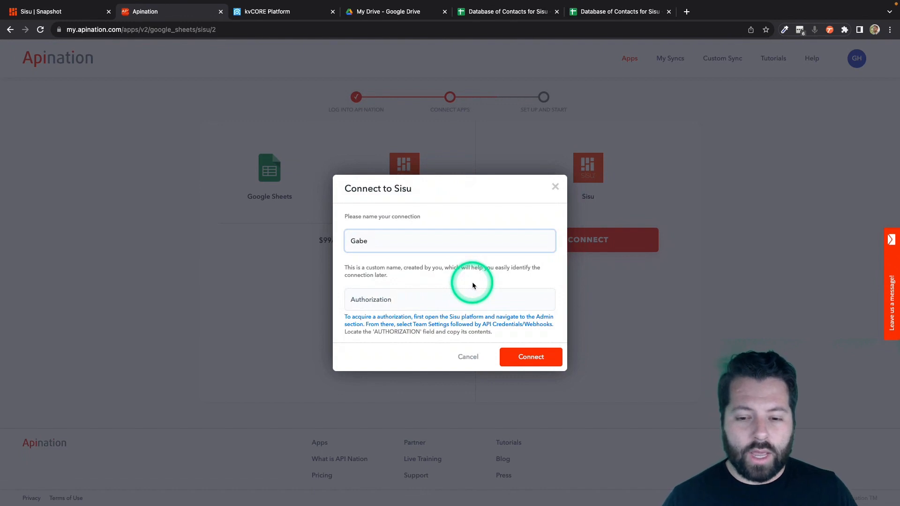
pyautogui.hotkey('ctrl', 'shift', 'Tab')
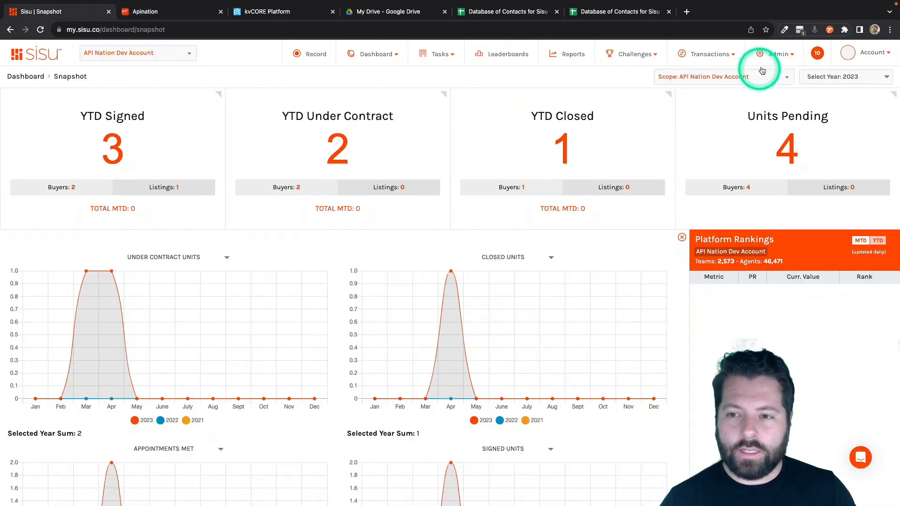
# - Copy the AUTHORIZATION value from Sisu's Team Settings API Credentials/Webhooks page
pyautogui.click(773, 56)
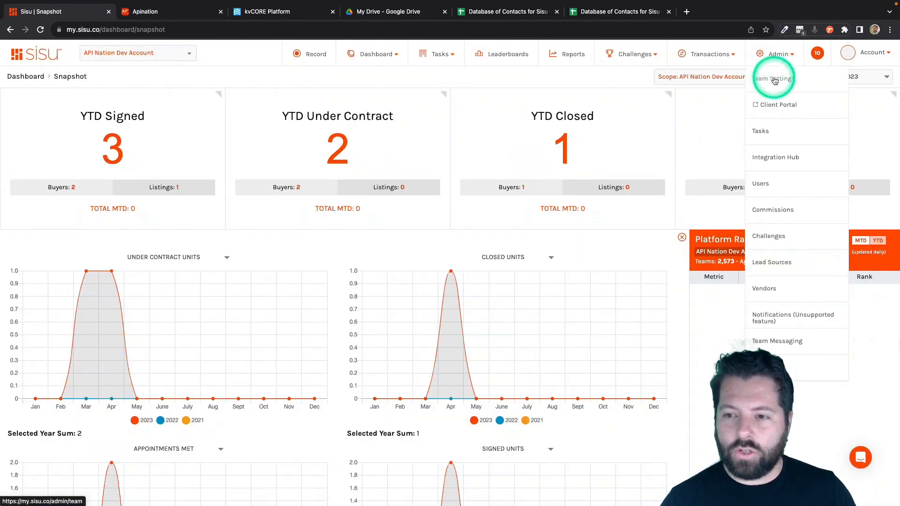
pyautogui.click(774, 79)
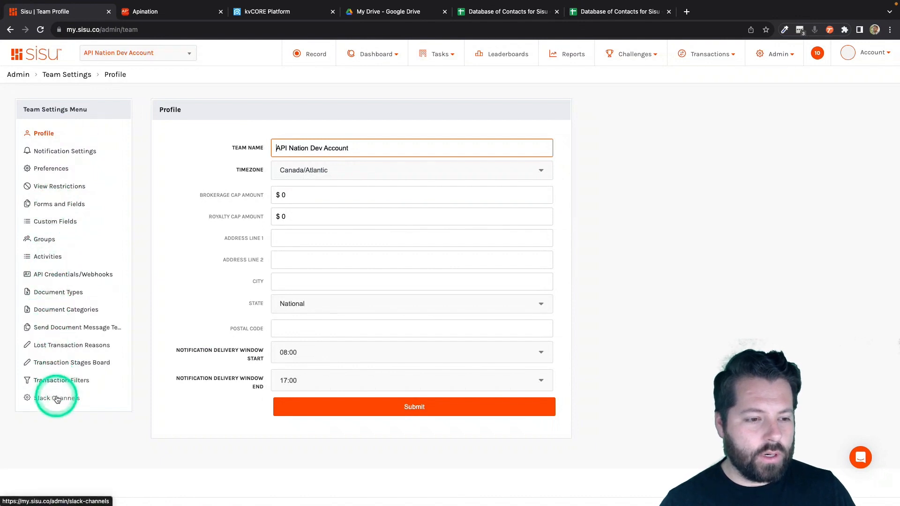
pyautogui.click(52, 275)
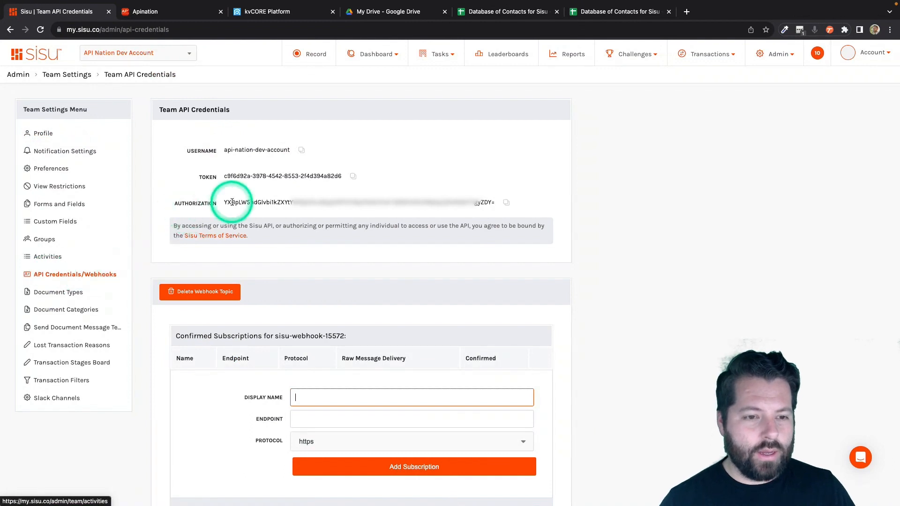
pyautogui.click(507, 205)
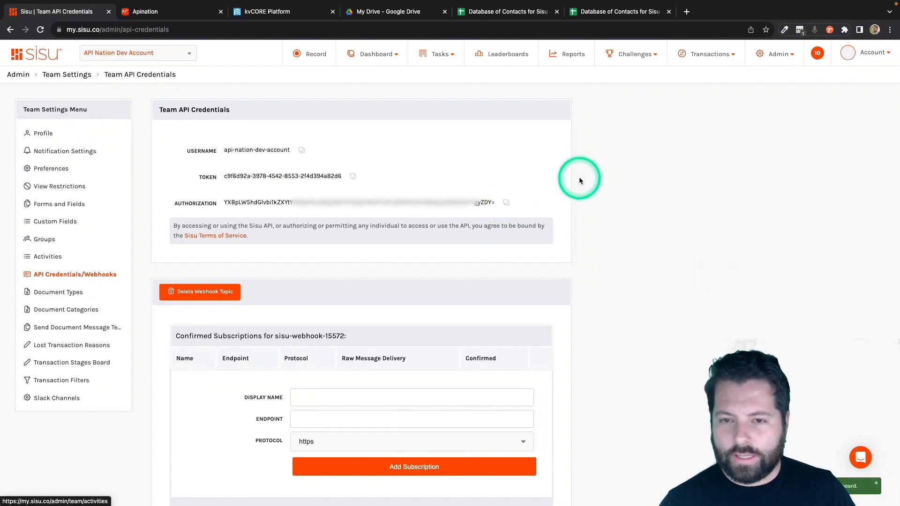
pyautogui.click(170, 14)
# - Paste the authorization into the Connect to Sisu form, connect, and scroll through Review Settings
pyautogui.click(454, 295)
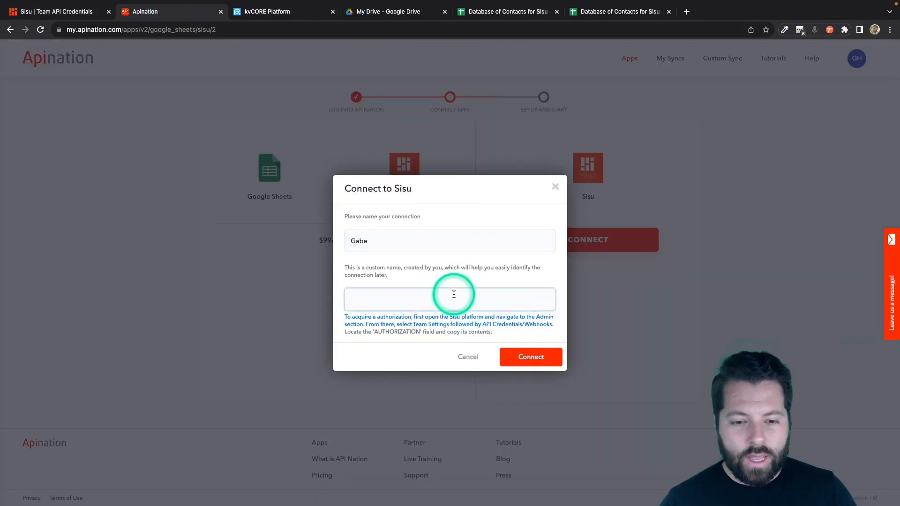
pyautogui.hotkey('ctrl', 'v')
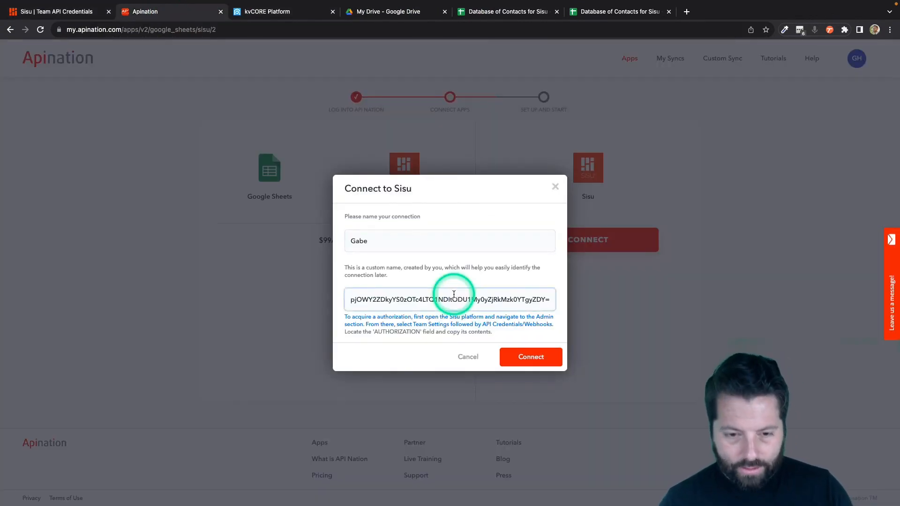
pyautogui.click(524, 357)
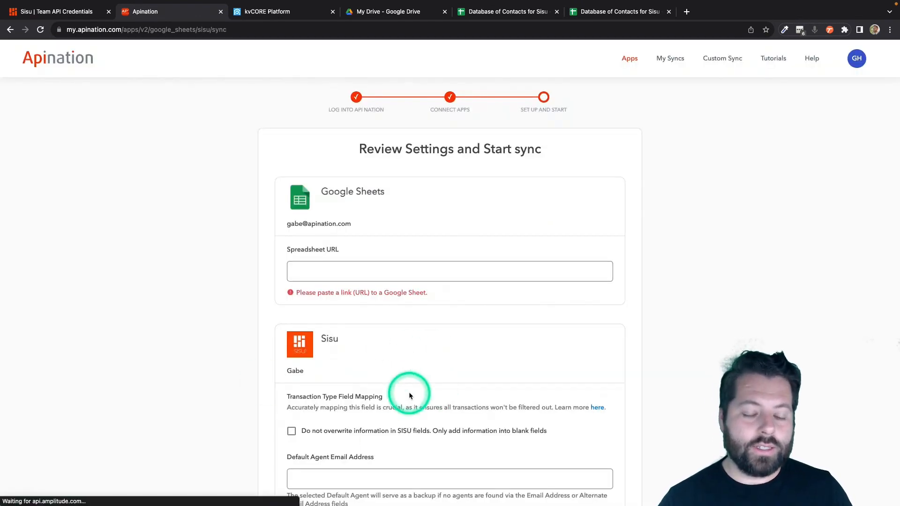
pyautogui.scroll(-3, 409, 396)
pyautogui.scroll(-2, 409, 396)
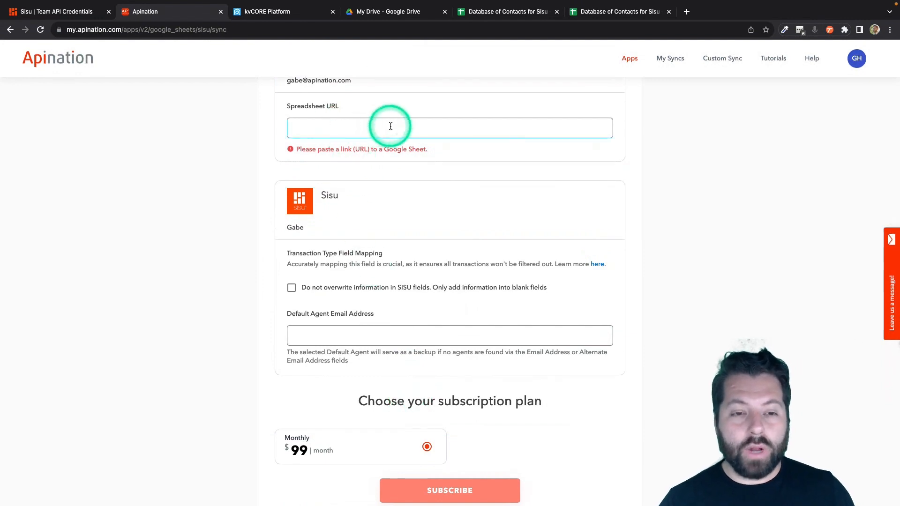
pyautogui.click(510, 12)
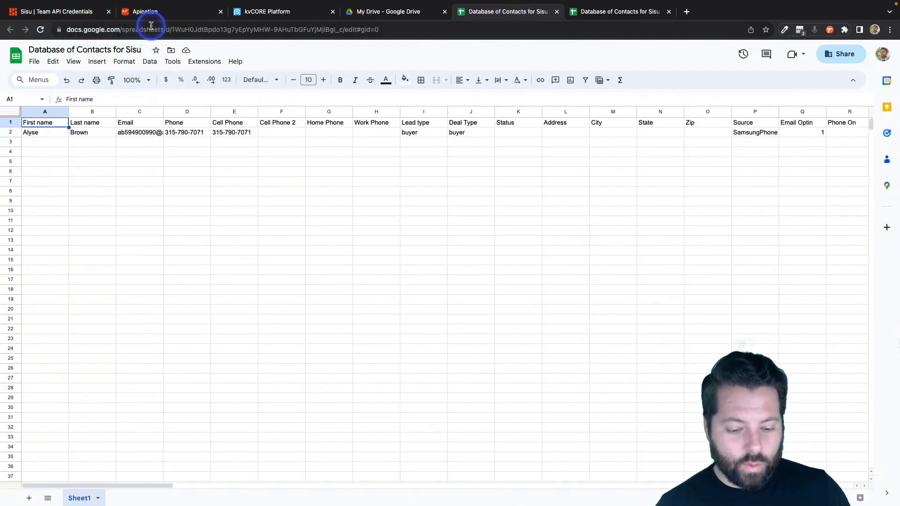
# - Copy the Database of Contacts for Sisu spreadsheet URL and go back to Apination
pyautogui.click(174, 33)
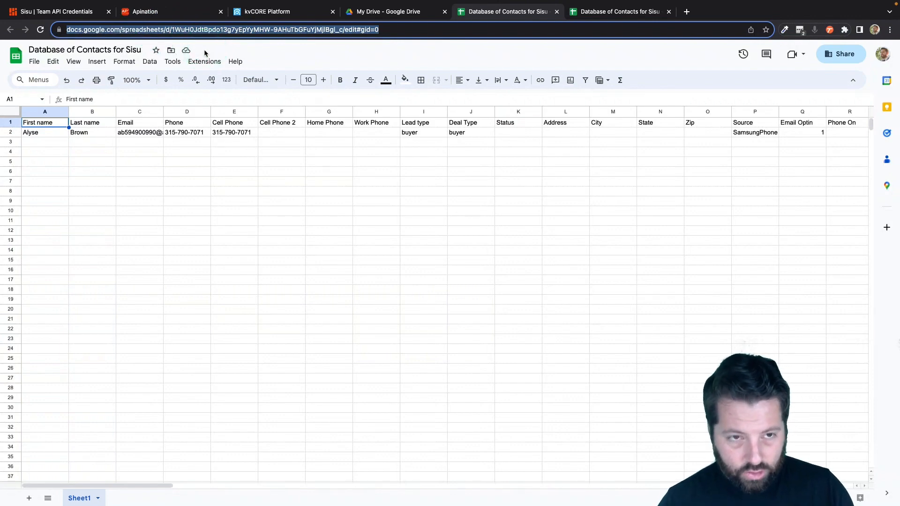
pyautogui.click(178, 12)
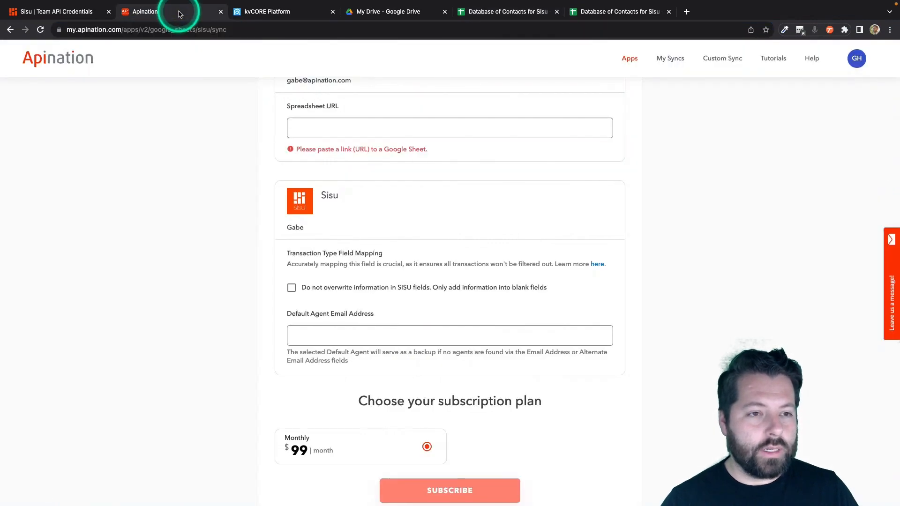
# - Paste the spreadsheet URL and set the sync to keep existing Sisu field values
pyautogui.click(373, 135)
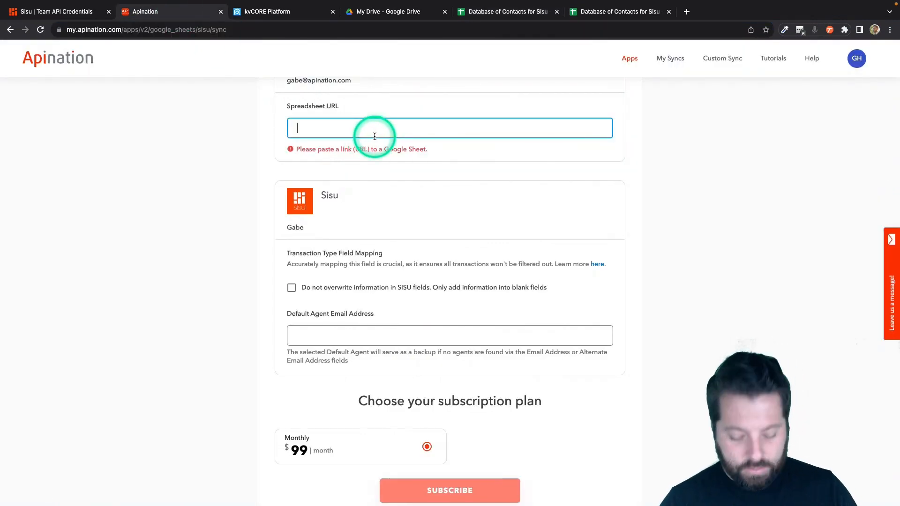
pyautogui.press('super+v')
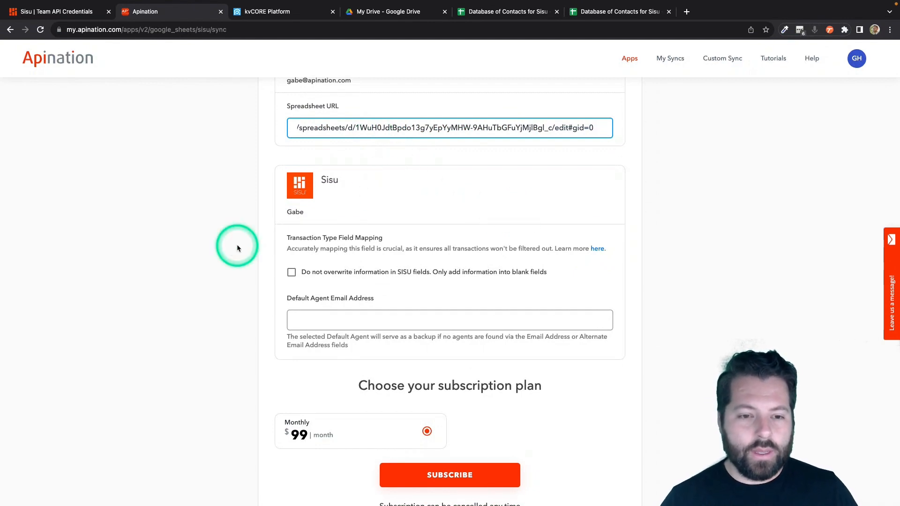
pyautogui.scroll(-1, 237, 243)
pyautogui.scroll(-3, 251, 234)
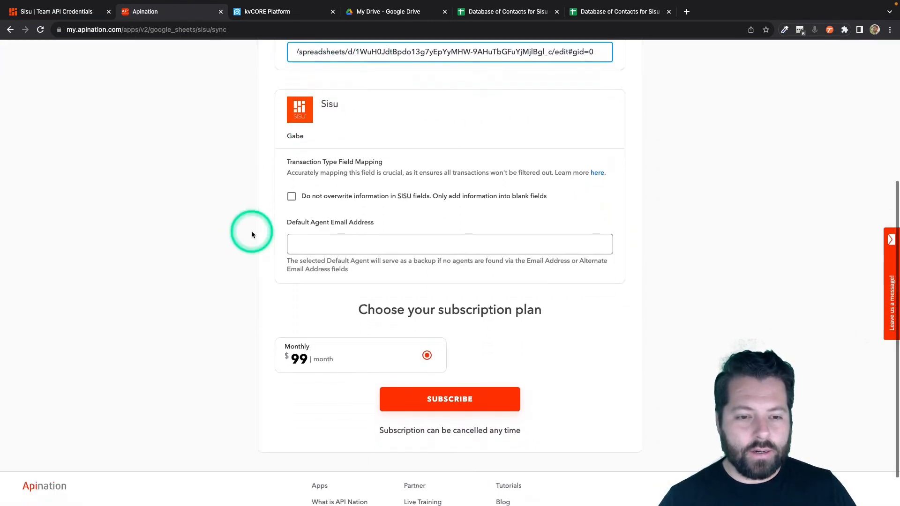
pyautogui.scroll(1, 249, 231)
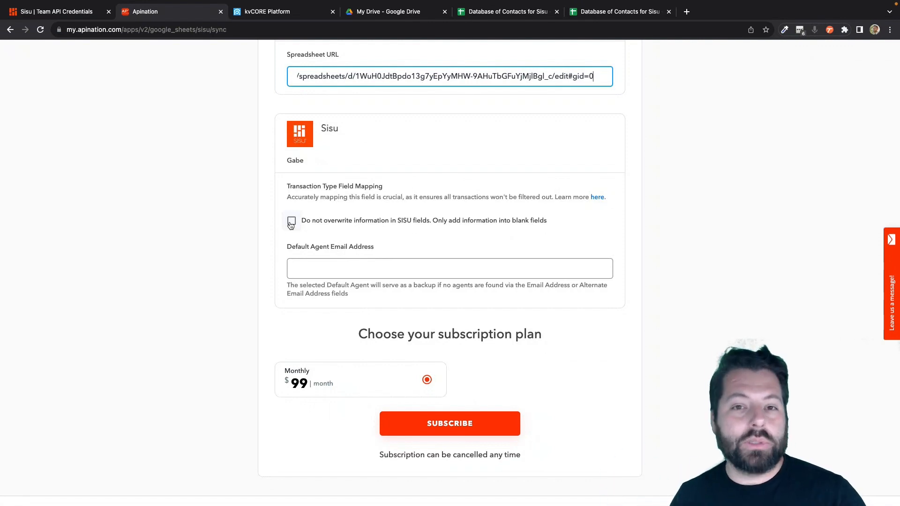
pyautogui.click(291, 221)
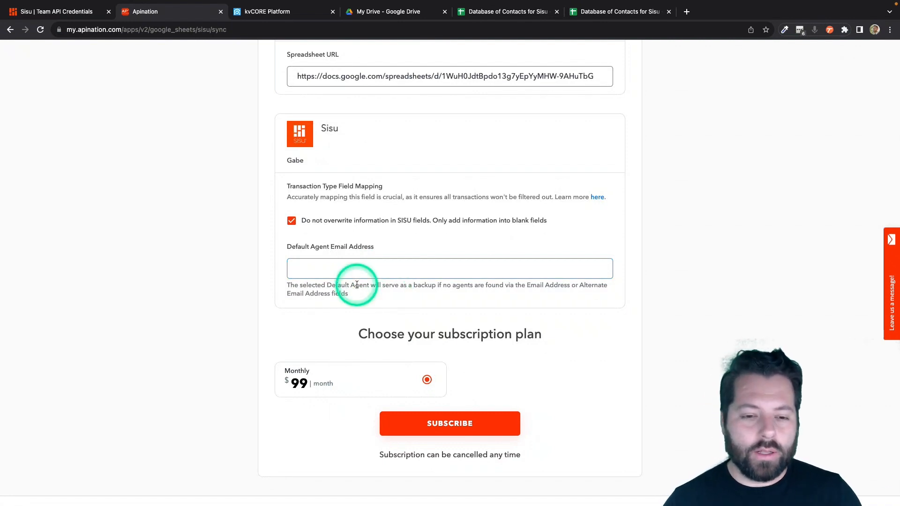
# - Enter the default agent's email address and subscribe to the $99 monthly plan
pyautogui.click(331, 274)
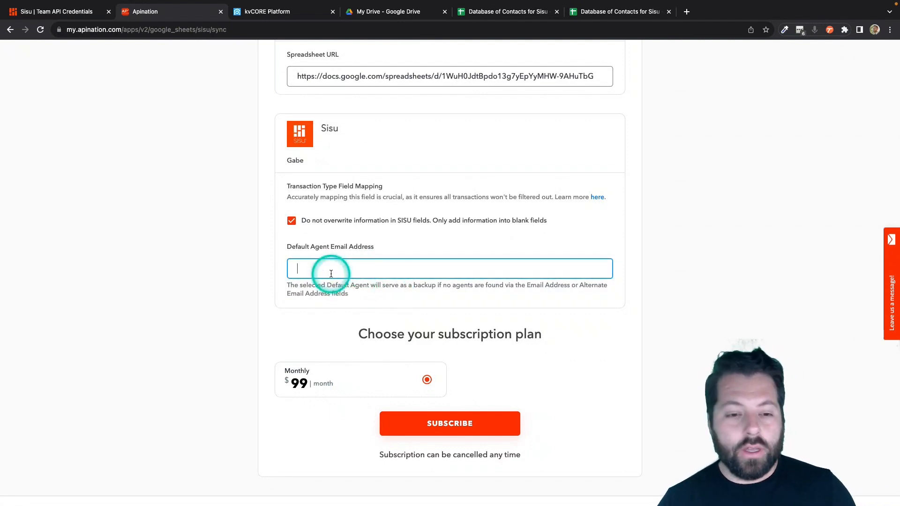
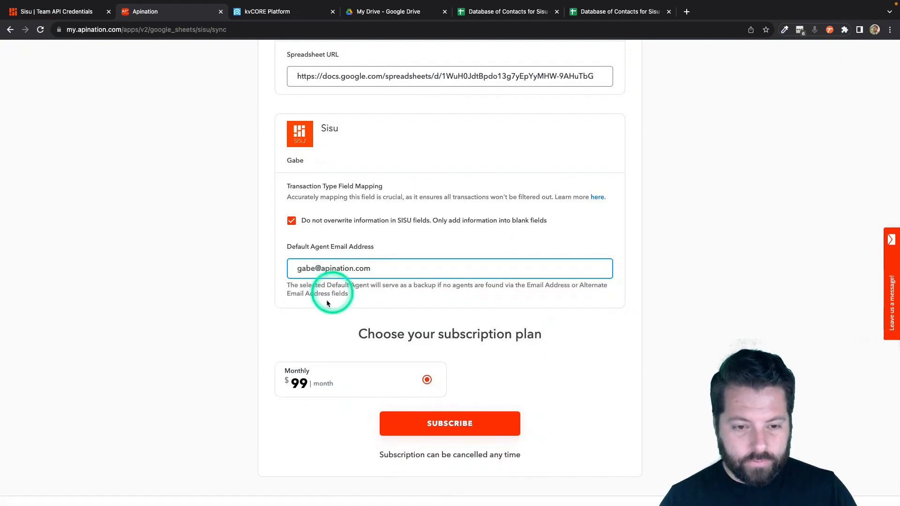
pyautogui.click(484, 424)
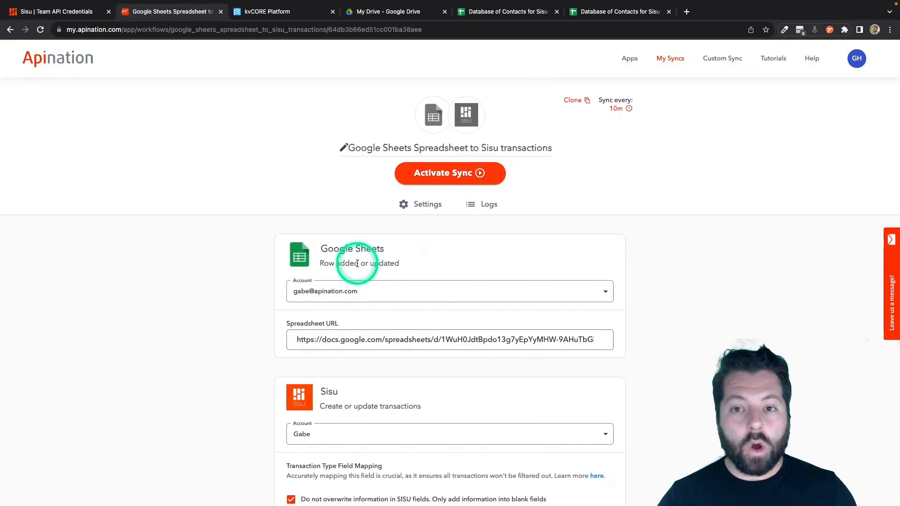
# - Scroll down past Settings and Filter to the sync's field Mapping section
pyautogui.scroll(-3, 357, 264)
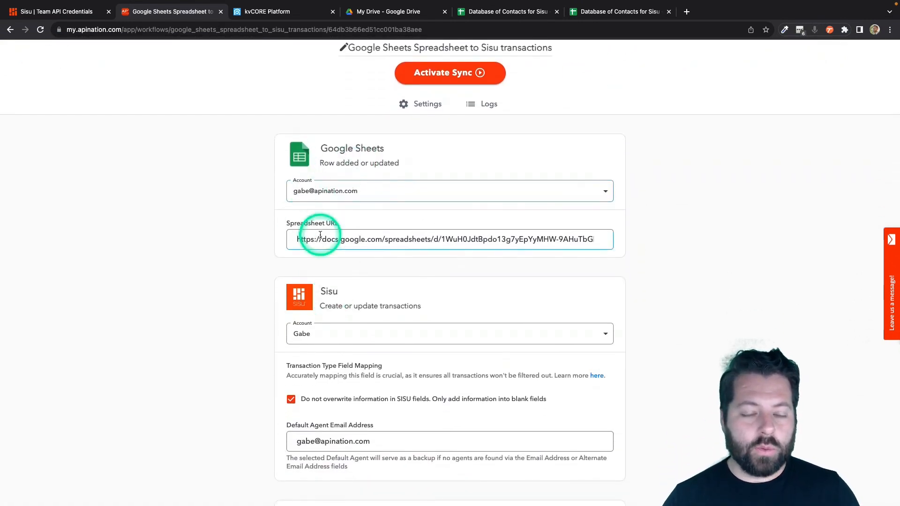
pyautogui.scroll(-3, 349, 255)
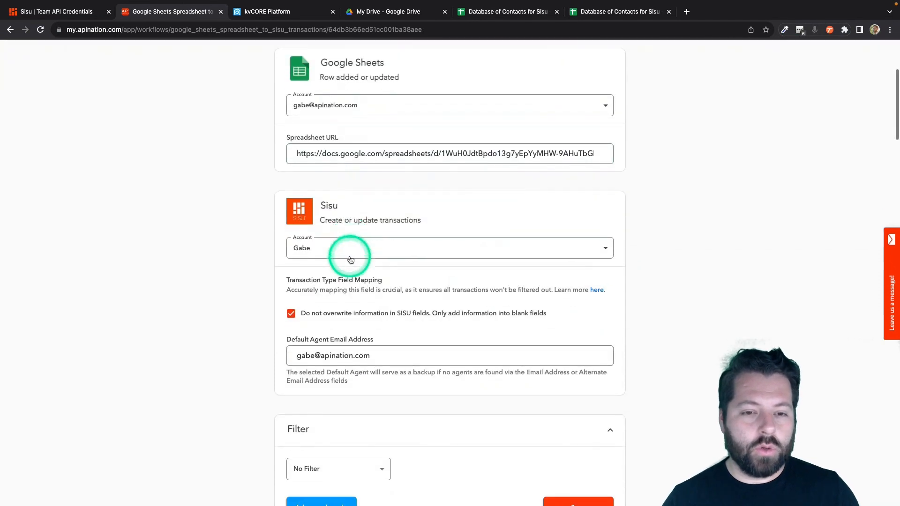
pyautogui.scroll(-3, 235, 342)
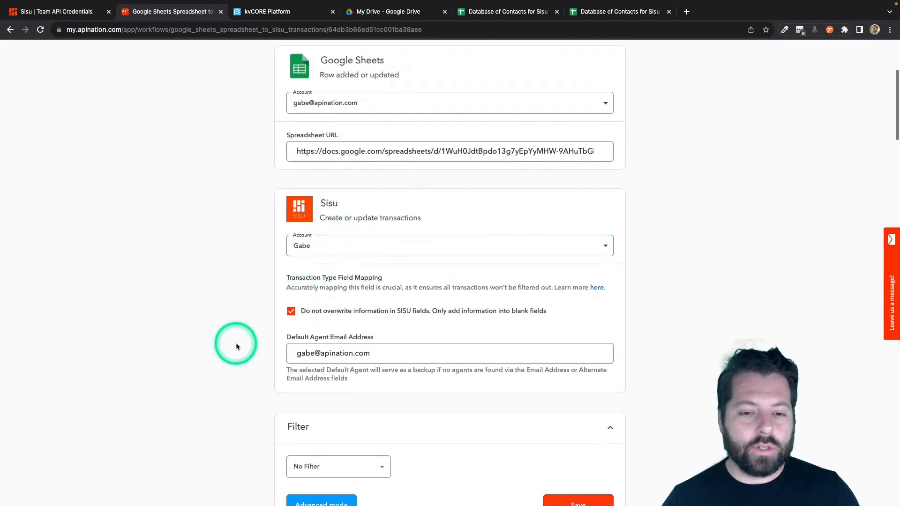
pyautogui.scroll(-8, 235, 342)
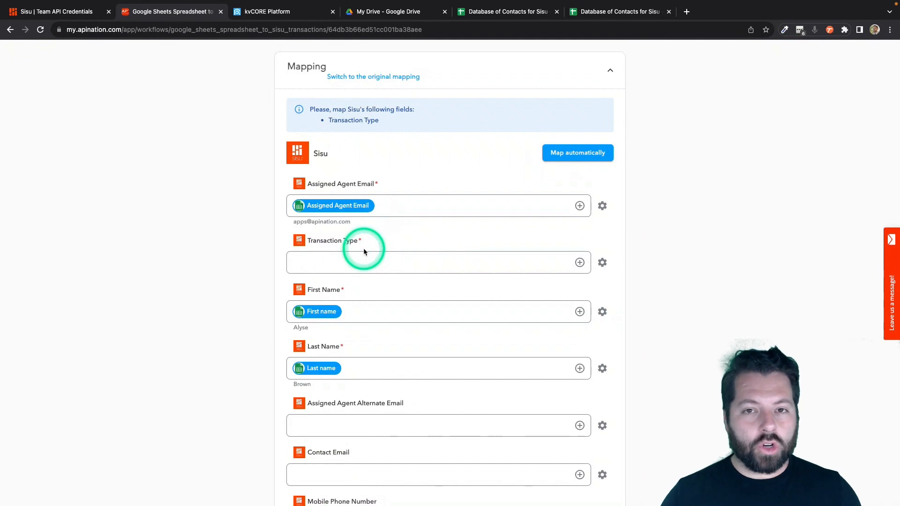
# - Map Sisu's Transaction Type to the sheet's Lead type column, found by searching 'lead'
pyautogui.click(347, 266)
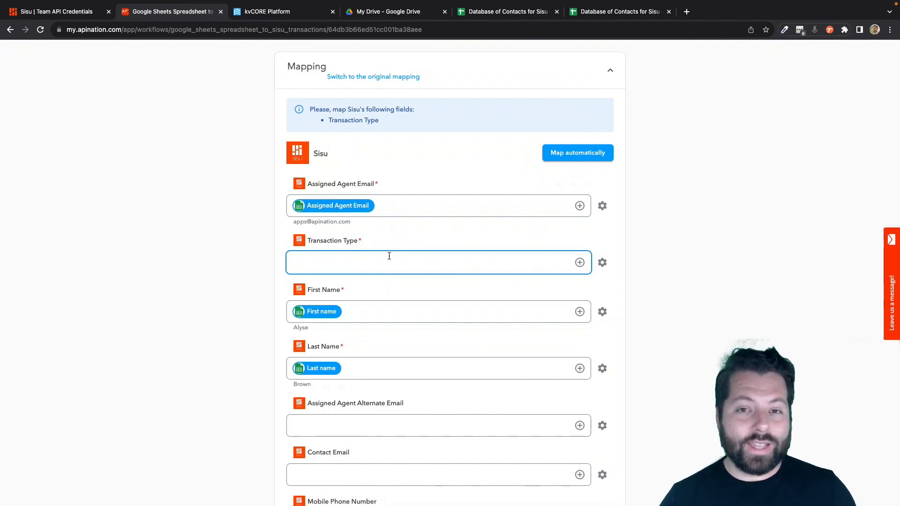
pyautogui.scroll(-2, 394, 228)
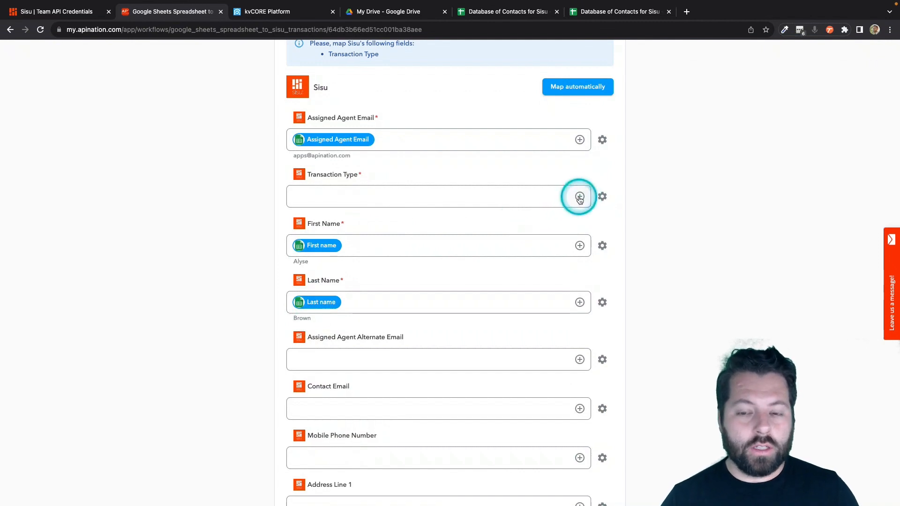
pyautogui.click(580, 197)
pyautogui.click(388, 224)
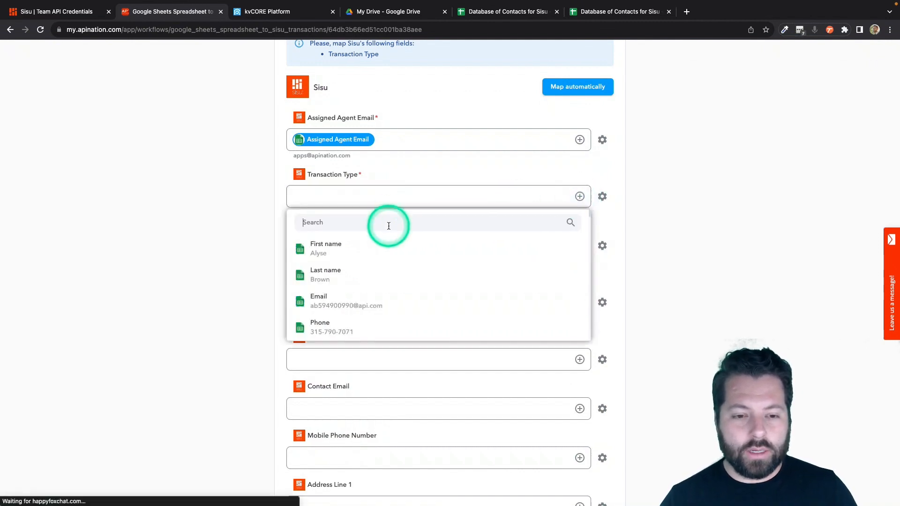
pyautogui.write('lead')
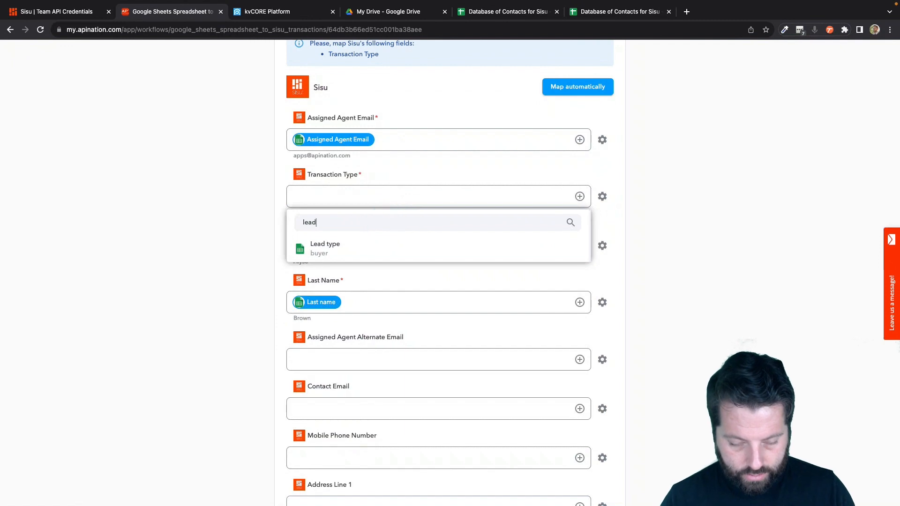
pyautogui.click(358, 248)
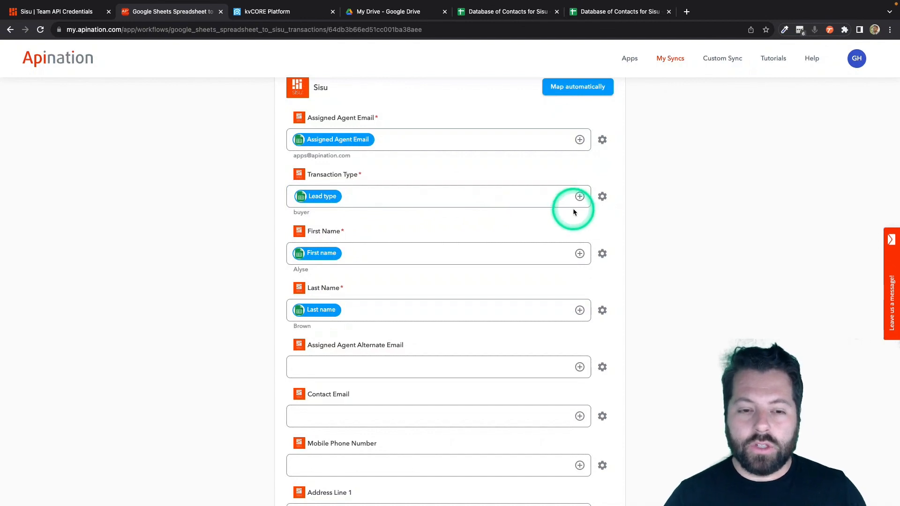
# - Open Data Transpose for Transaction Type and translate buyer to Buyer
pyautogui.click(602, 196)
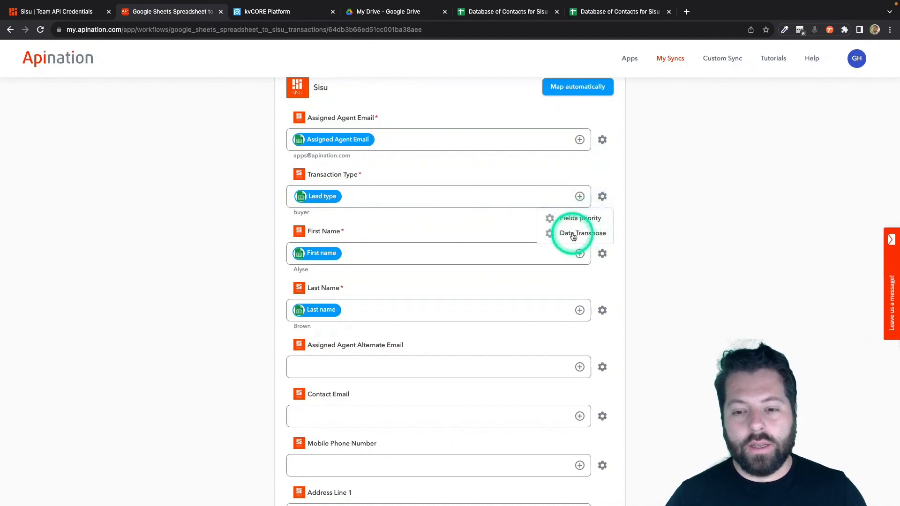
pyautogui.click(573, 235)
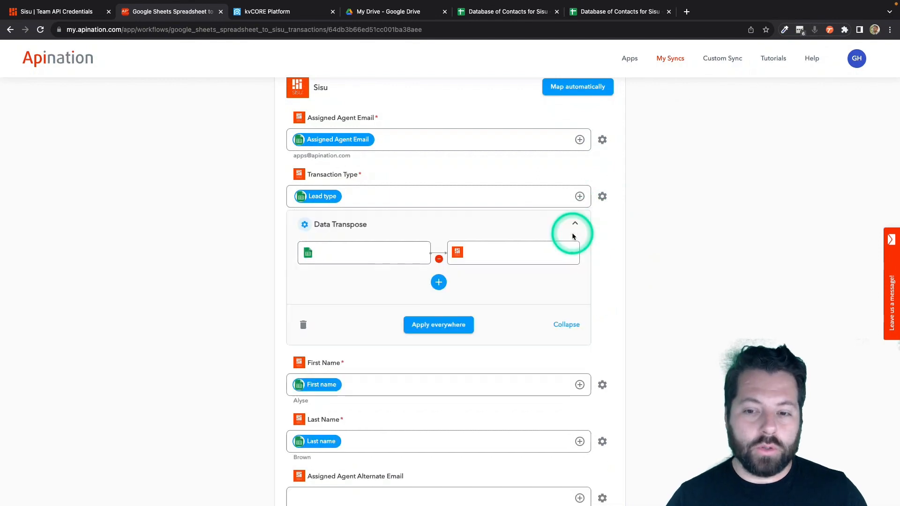
pyautogui.click(387, 255)
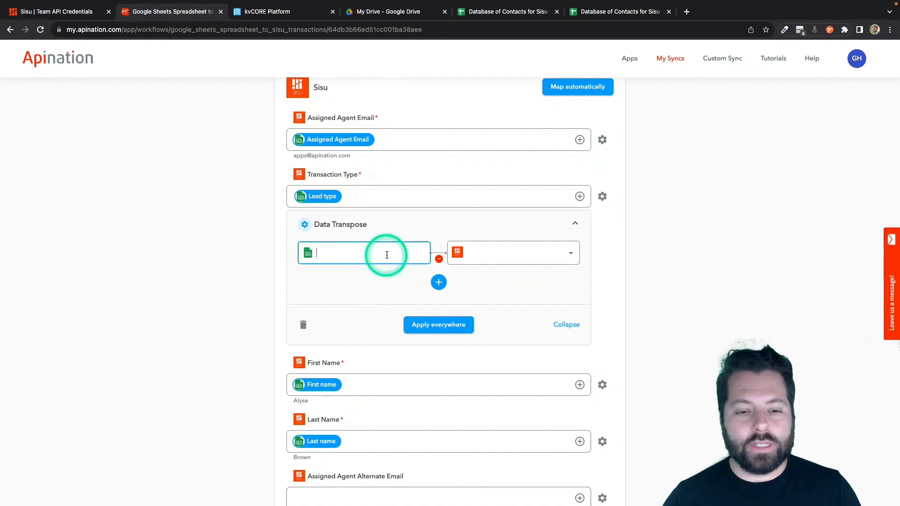
pyautogui.write('buyer')
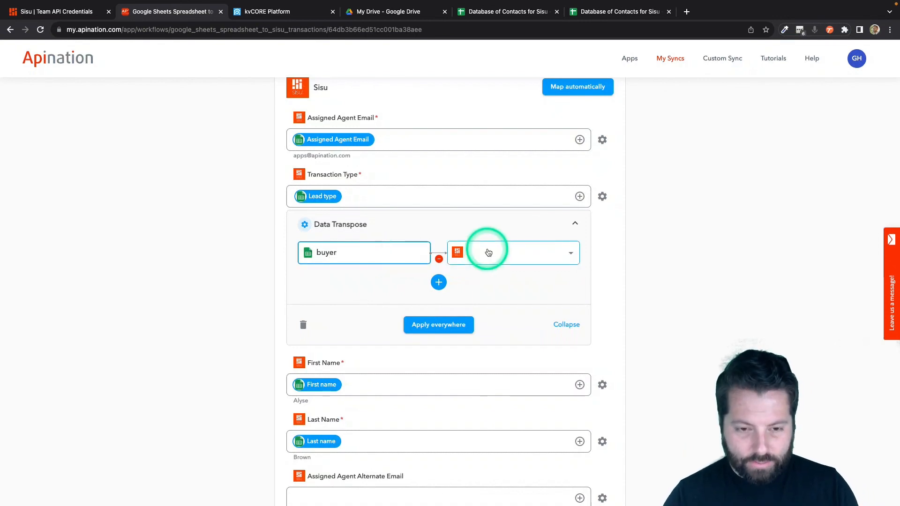
pyautogui.click(487, 252)
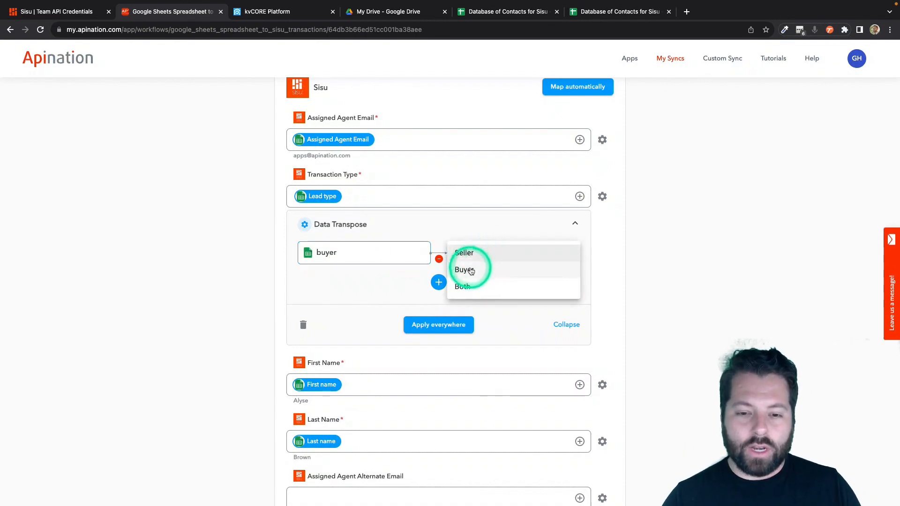
pyautogui.click(474, 267)
# - Add transpose rows translating seller to Seller and 'buyer, seller' to Both
pyautogui.click(438, 282)
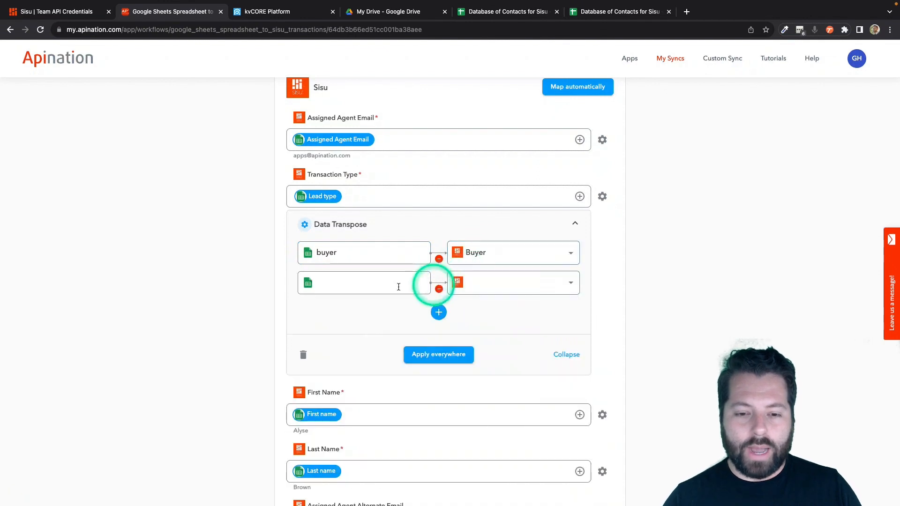
pyautogui.click(361, 283)
pyautogui.write('seller')
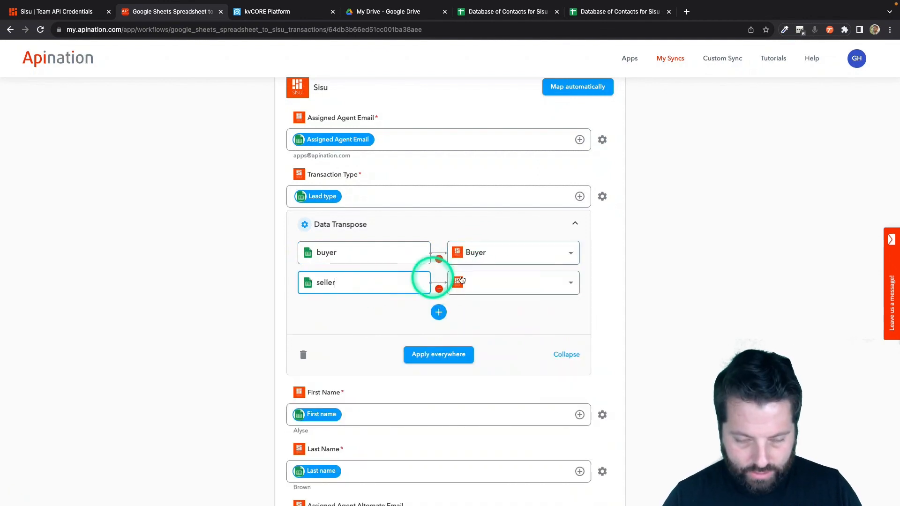
pyautogui.click(514, 282)
pyautogui.click(499, 289)
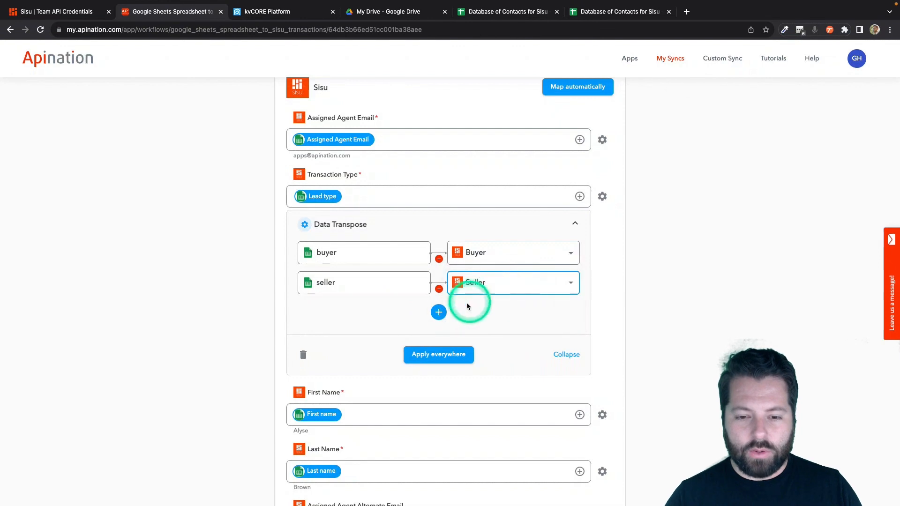
pyautogui.click(439, 312)
pyautogui.click(381, 317)
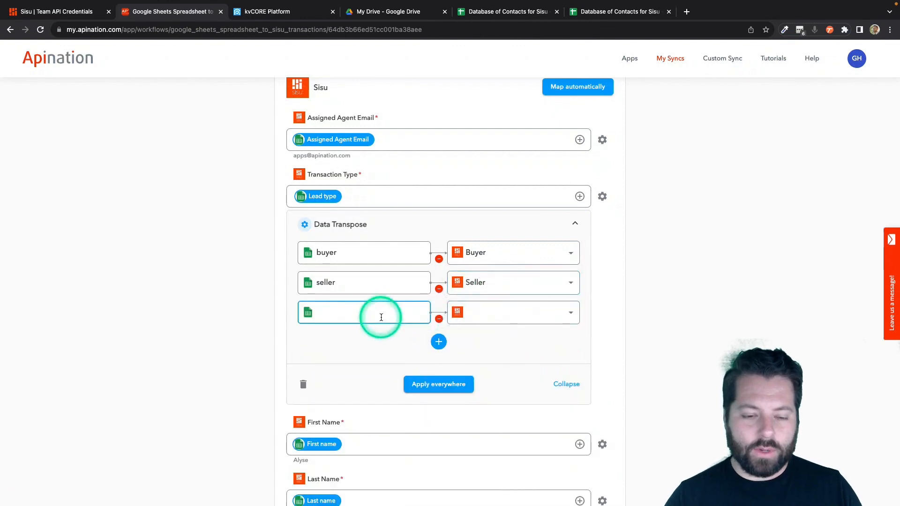
pyautogui.write('buyer, seller')
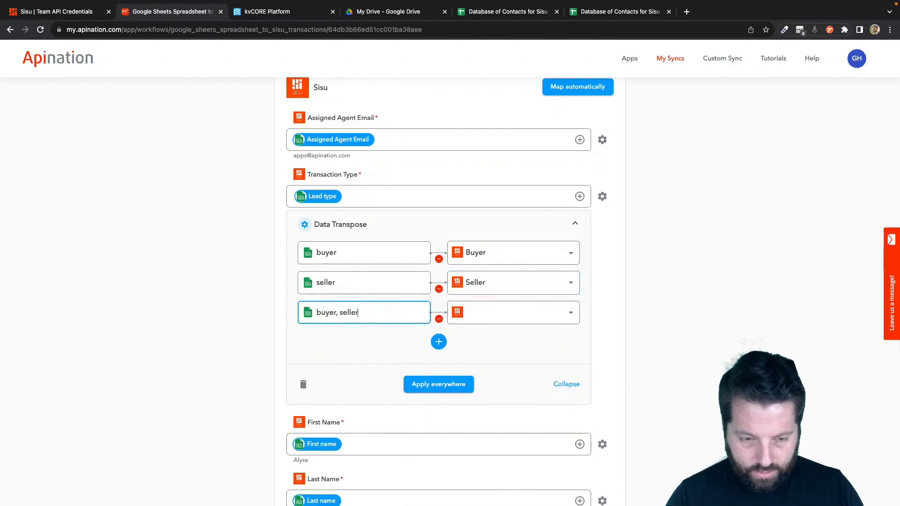
pyautogui.click(514, 319)
pyautogui.click(492, 347)
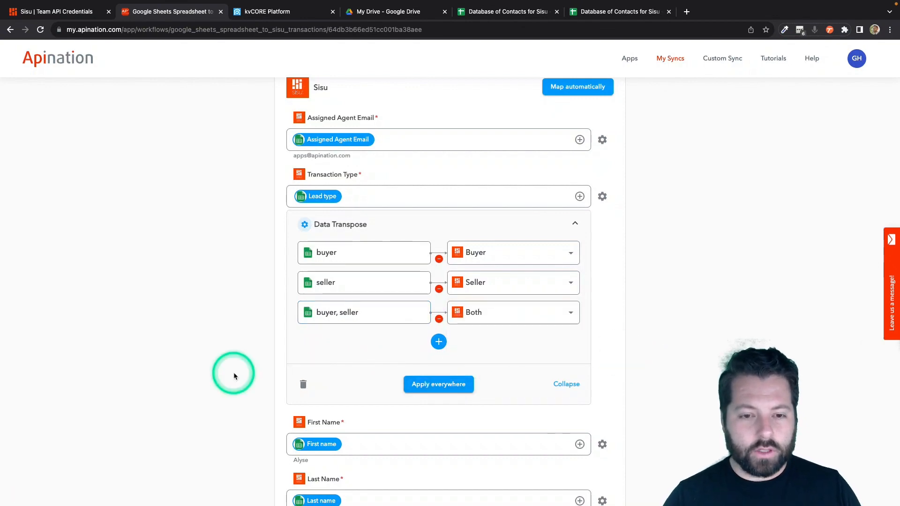
# - Map Sisu's Contact Email field to the sheet's Email column
pyautogui.scroll(-1, 269, 267)
pyautogui.click(304, 164)
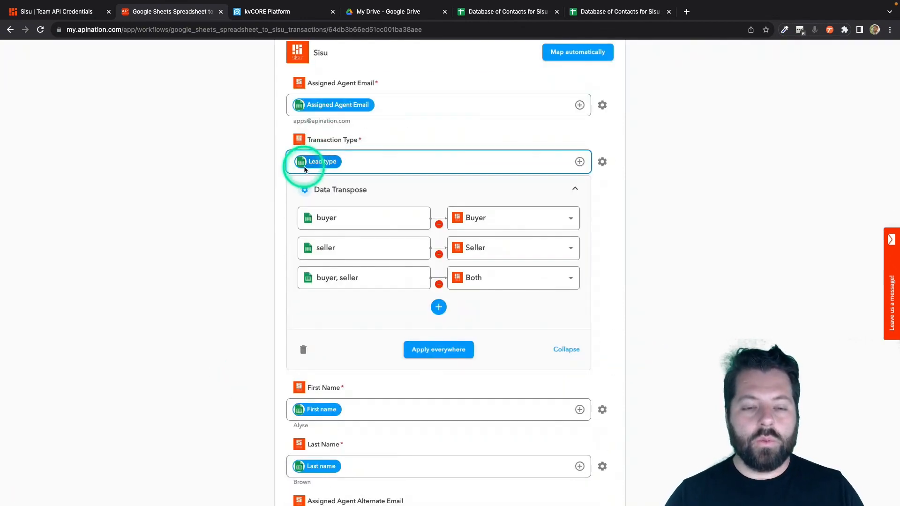
pyautogui.scroll(-5, 272, 304)
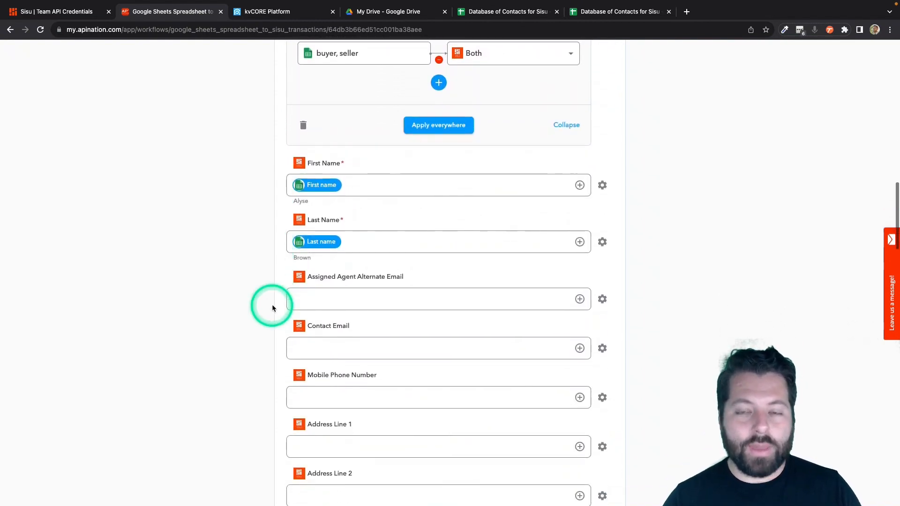
pyautogui.scroll(-3, 272, 307)
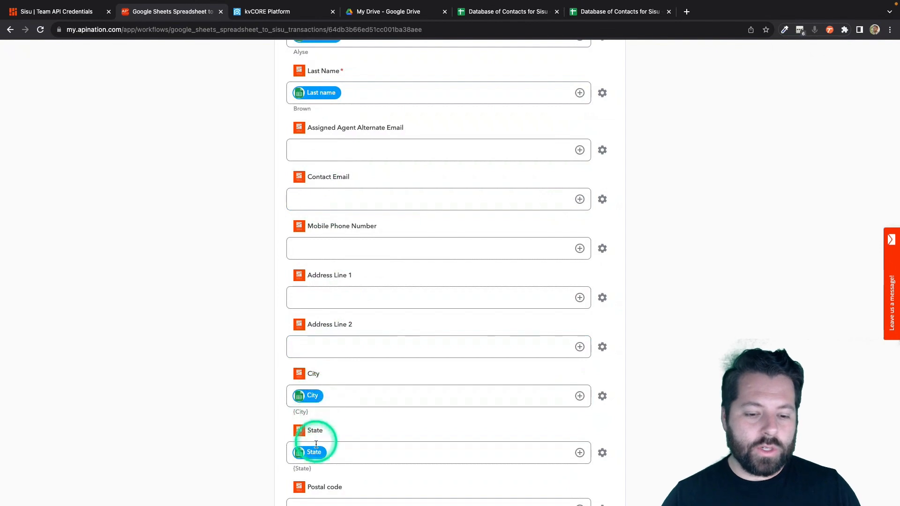
pyautogui.click(580, 200)
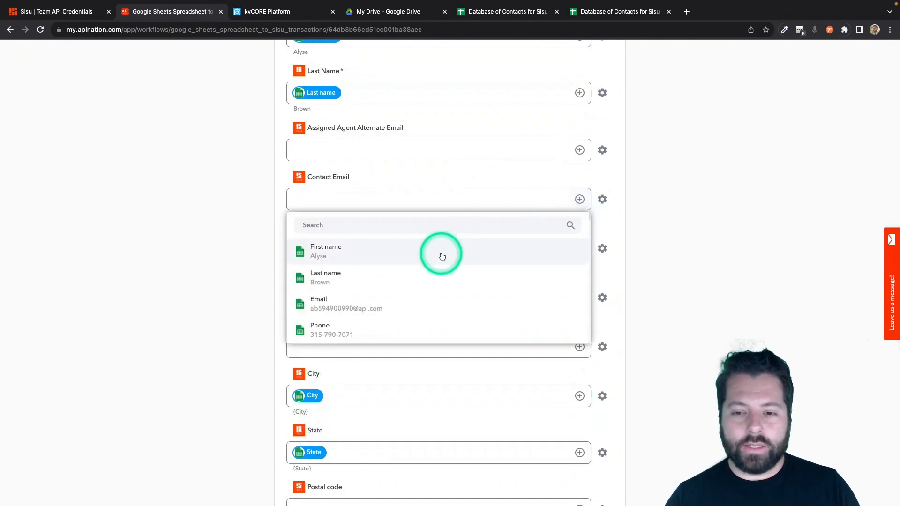
pyautogui.write('email')
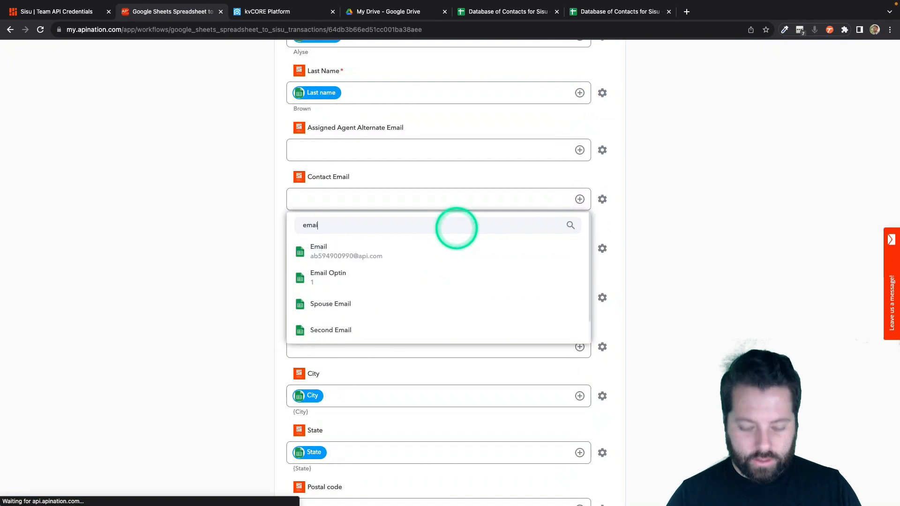
pyautogui.click(424, 256)
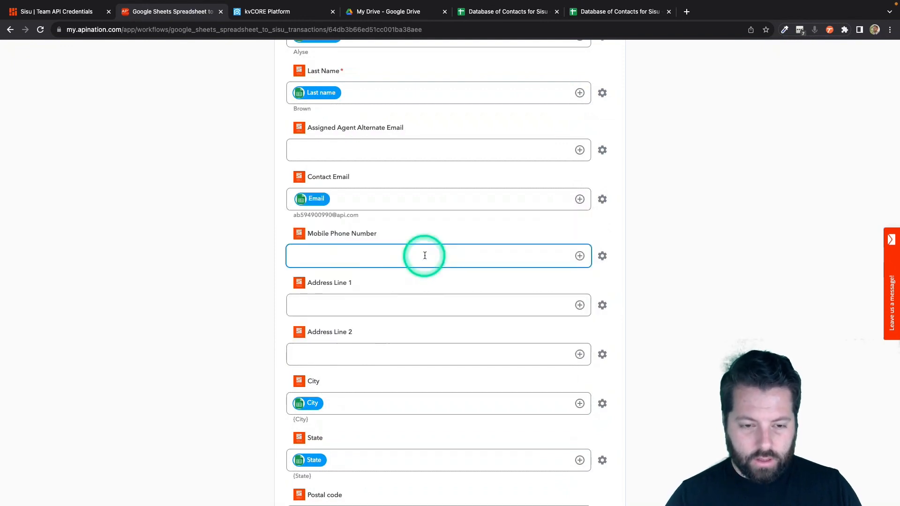
# - Map Mobile Phone Number to Cell Phone and Address Line 1 to Address
pyautogui.click(580, 256)
pyautogui.write('ph')
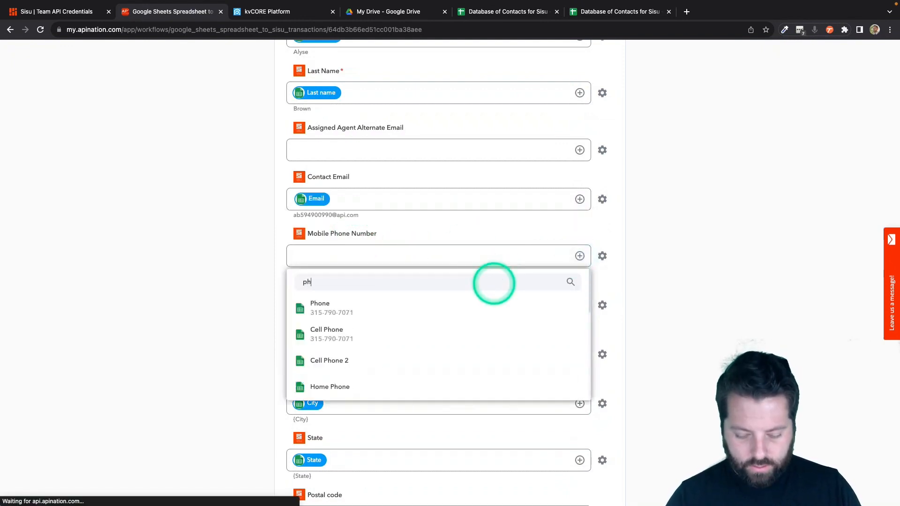
pyautogui.click(450, 334)
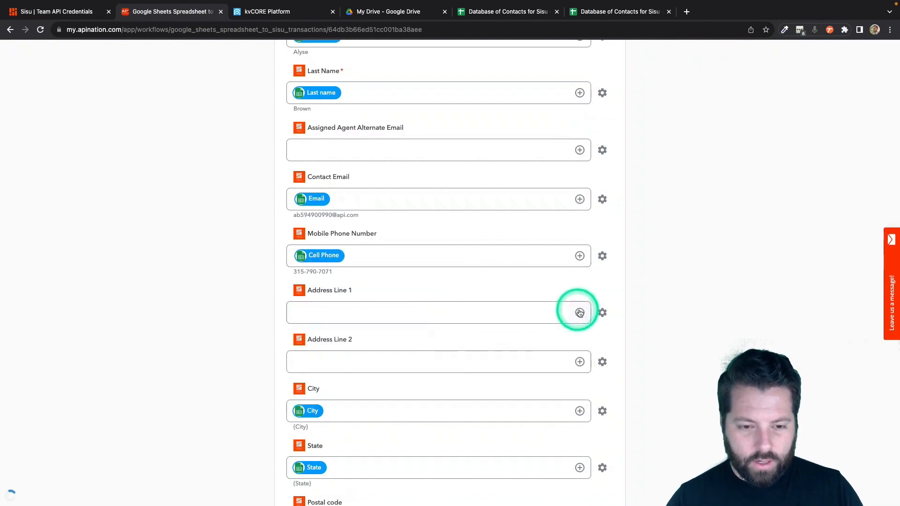
pyautogui.click(580, 313)
pyautogui.click(460, 338)
pyautogui.write('add')
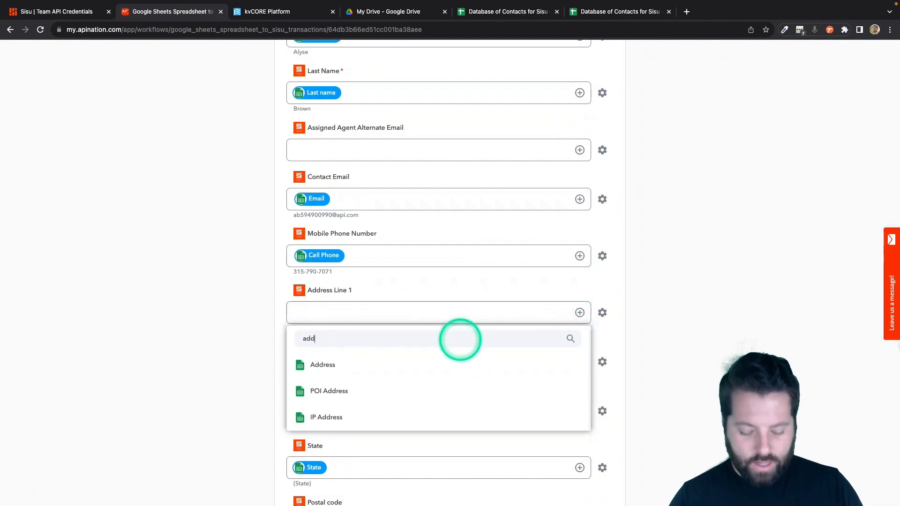
pyautogui.click(441, 359)
# - Map Sisu's Note field to the sheet's Notes column
pyautogui.scroll(-5, 440, 356)
pyautogui.click(441, 356)
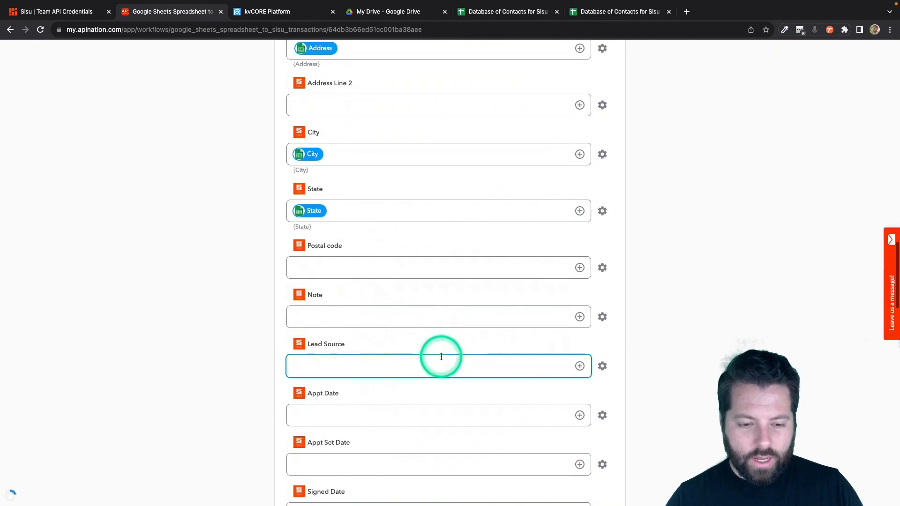
pyautogui.scroll(-1, 441, 356)
pyautogui.click(569, 291)
pyautogui.click(580, 289)
pyautogui.click(478, 319)
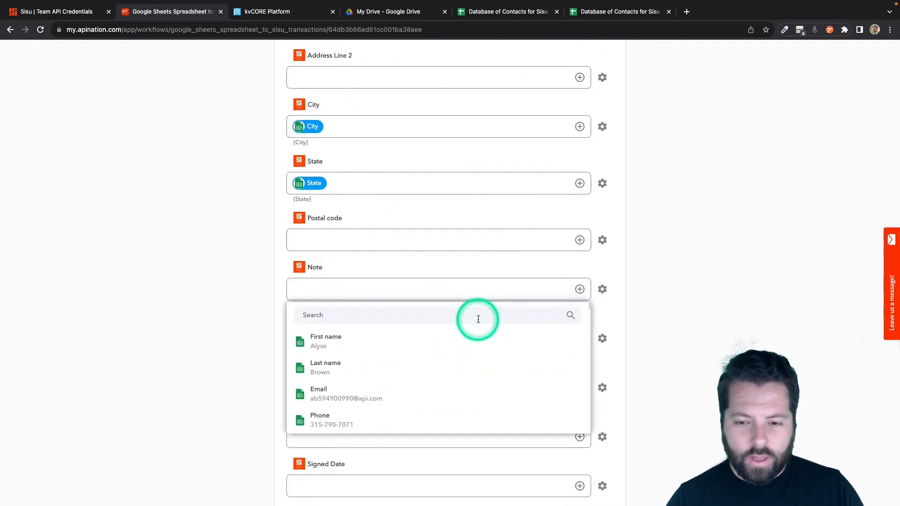
pyautogui.write('no')
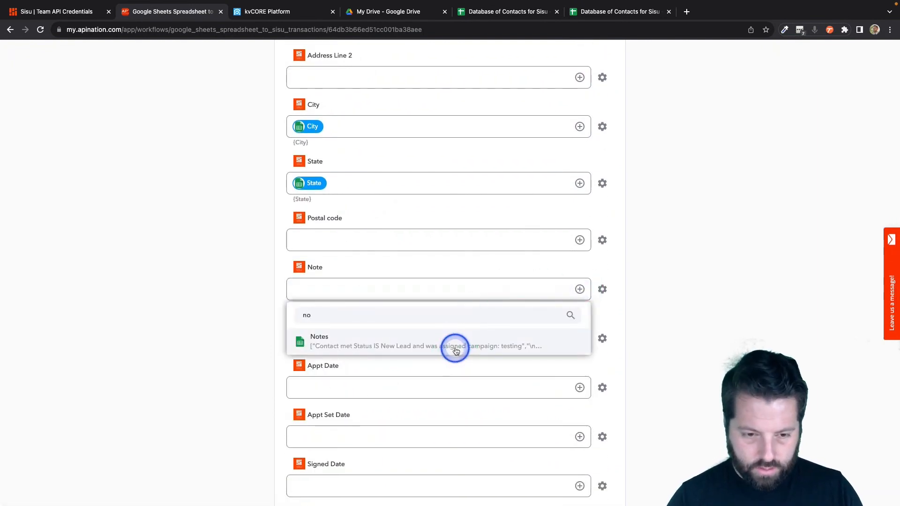
pyautogui.click(456, 351)
pyautogui.scroll(-5, 311, 356)
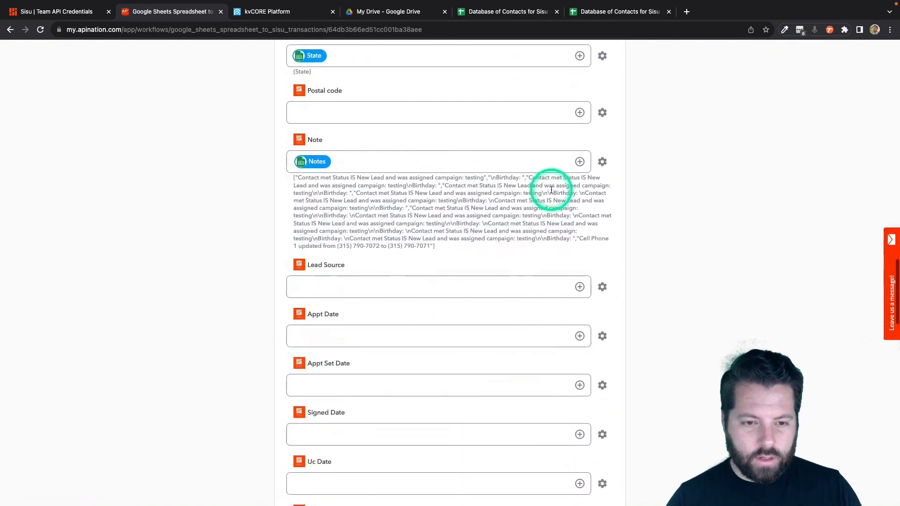
# - Map the Postal code field to the sheet's Zip column
pyautogui.click(580, 112)
pyautogui.click(458, 137)
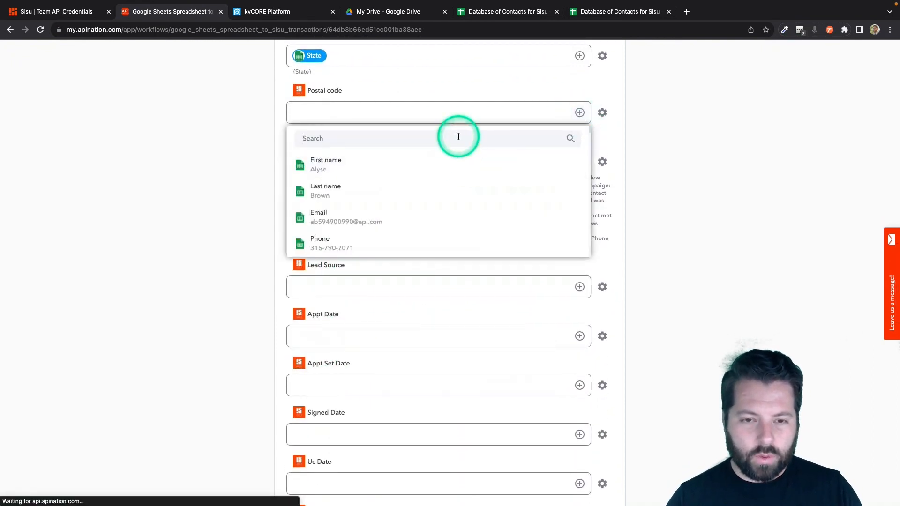
pyautogui.write('zip')
pyautogui.click(442, 171)
# - Review the remaining date, amount and commission fields down to Commission Rate, leaving them blank
pyautogui.scroll(-6, 379, 334)
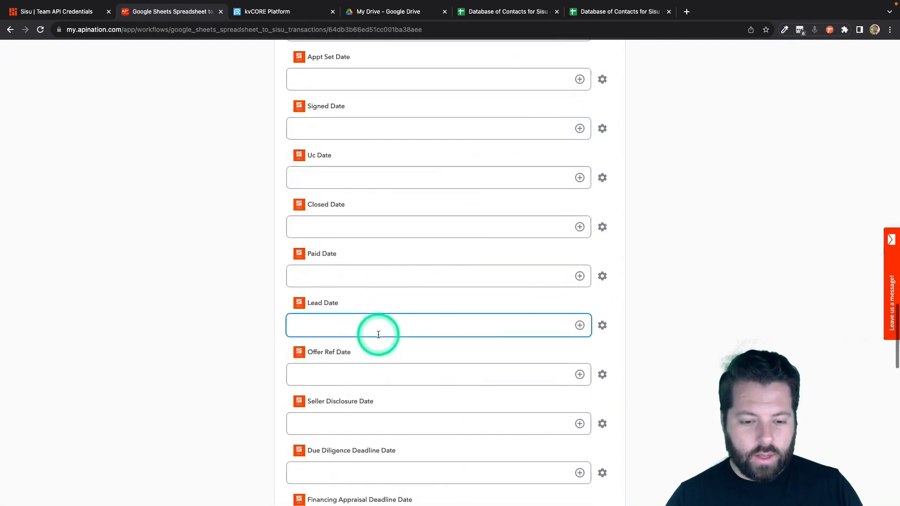
pyautogui.scroll(-8, 378, 335)
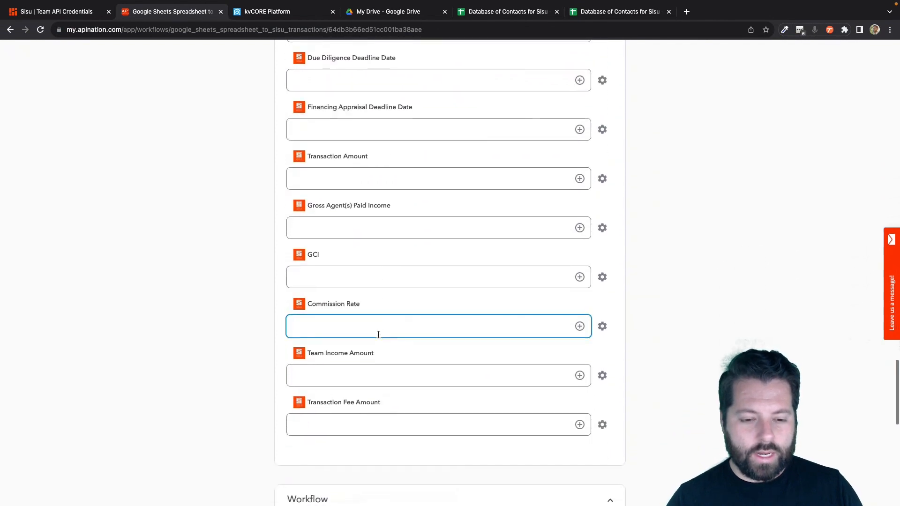
pyautogui.click(428, 346)
pyautogui.scroll(4, 430, 344)
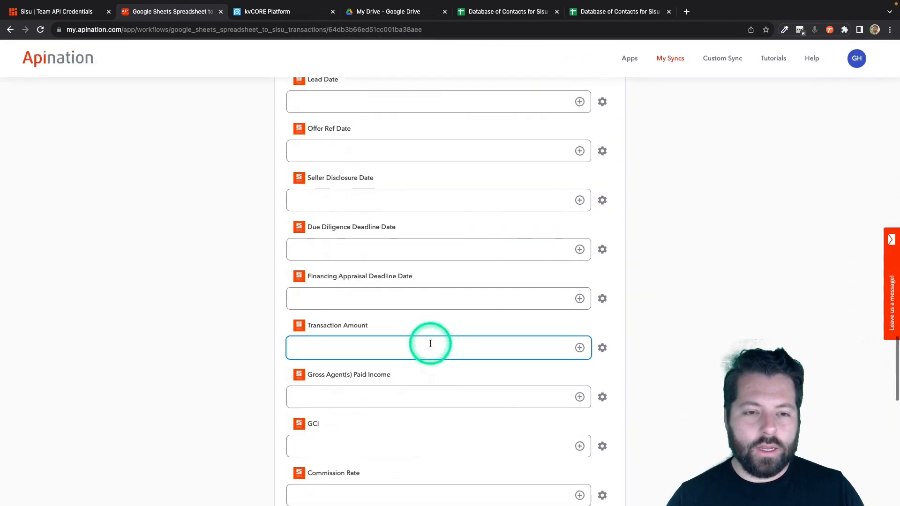
pyautogui.scroll(4, 431, 343)
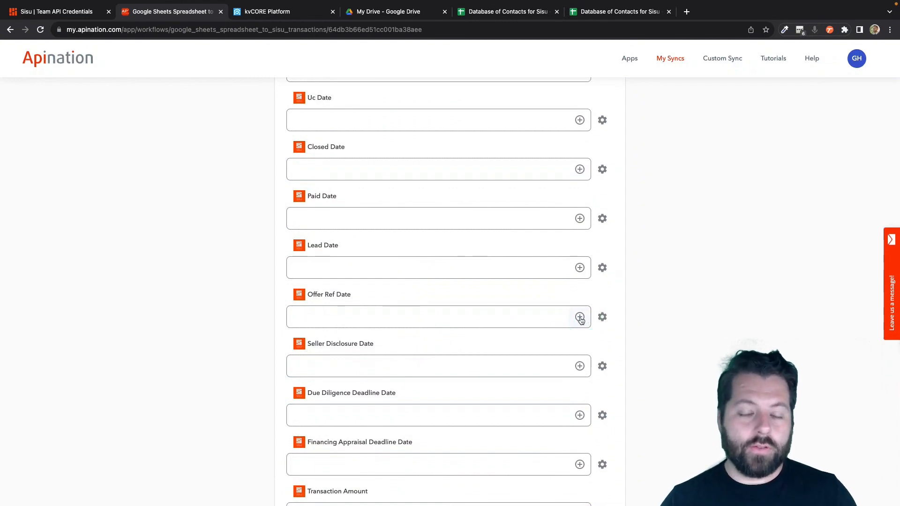
pyautogui.scroll(-6, 580, 320)
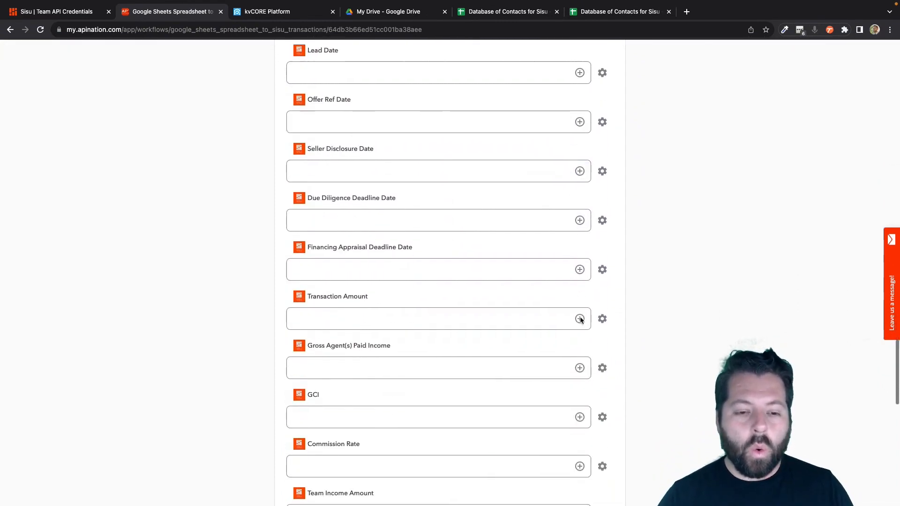
pyautogui.click(451, 295)
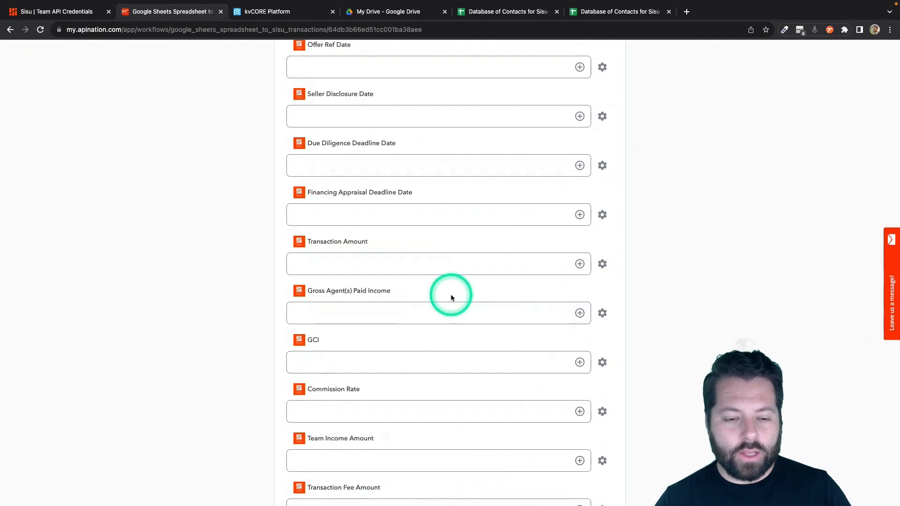
pyautogui.scroll(-2, 451, 298)
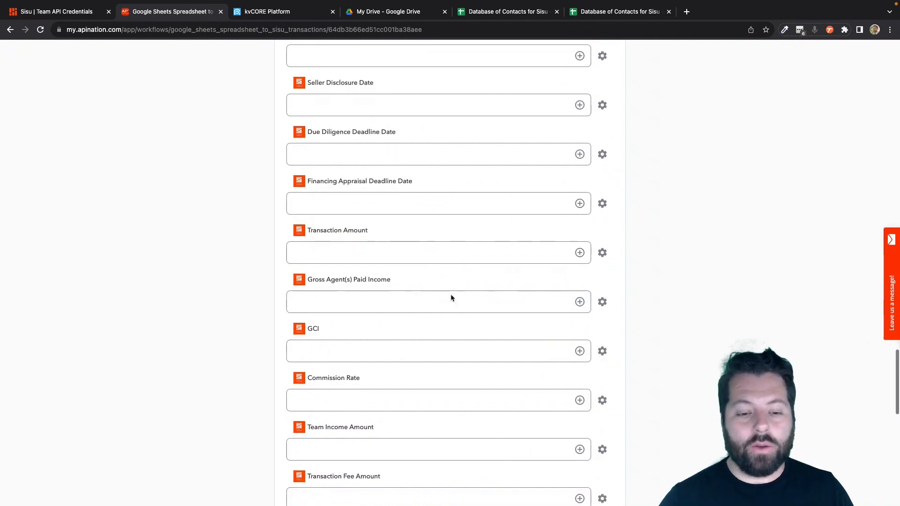
pyautogui.click(345, 327)
pyautogui.click(310, 304)
pyautogui.click(326, 320)
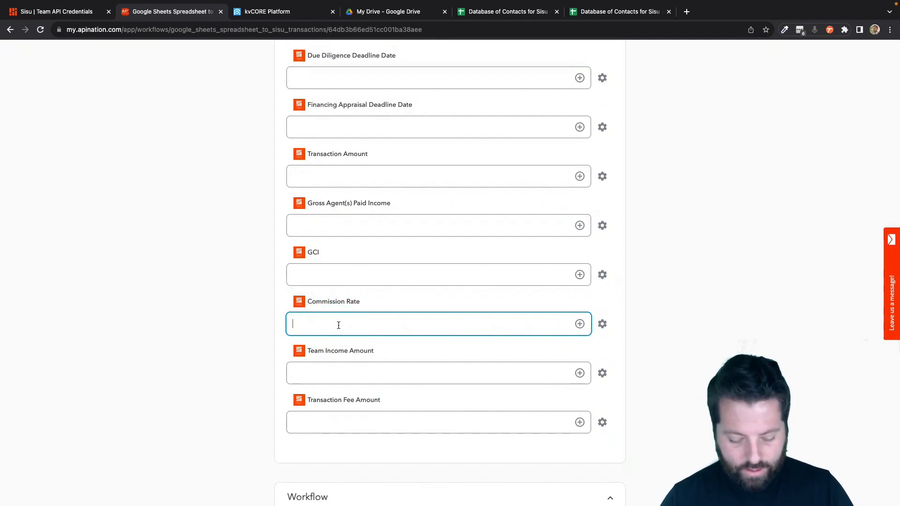
pyautogui.write('seven')
pyautogui.press('BackSpace')
pyautogui.write('en')
pyautogui.scroll(-1, 438, 328)
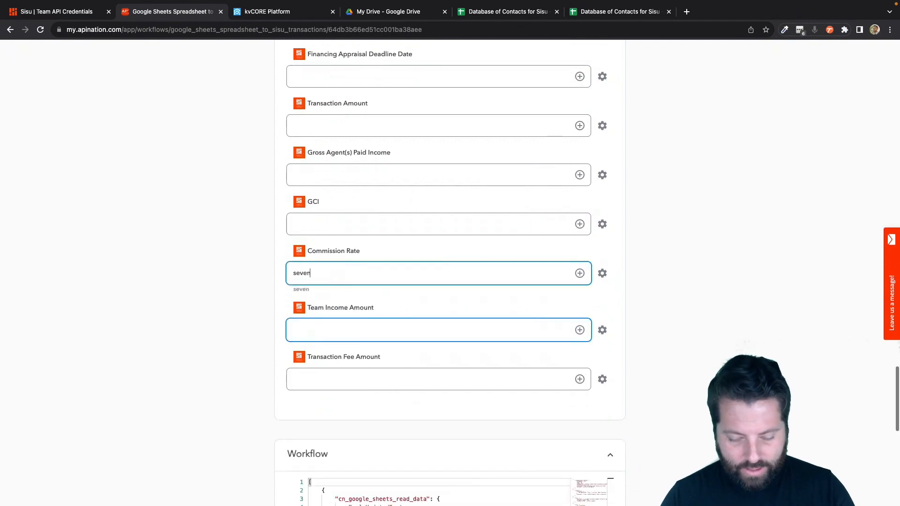
pyautogui.write('teenm')
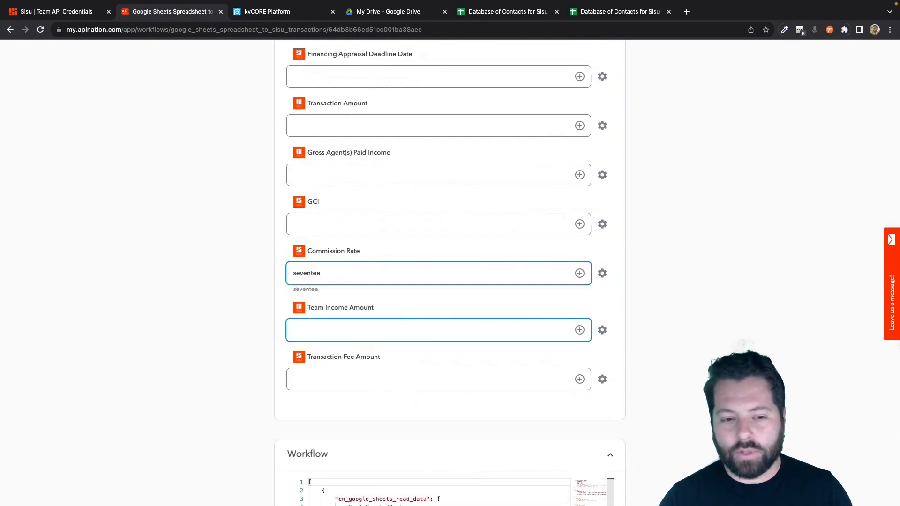
pyautogui.press('BackSpace')
pyautogui.press('BackSpace')
pyautogui.press('BackSpace')
pyautogui.press('BackSpace')
pyautogui.press('BackSpace')
pyautogui.press('BackSpace')
pyautogui.press('BackSpace')
pyautogui.click(394, 355)
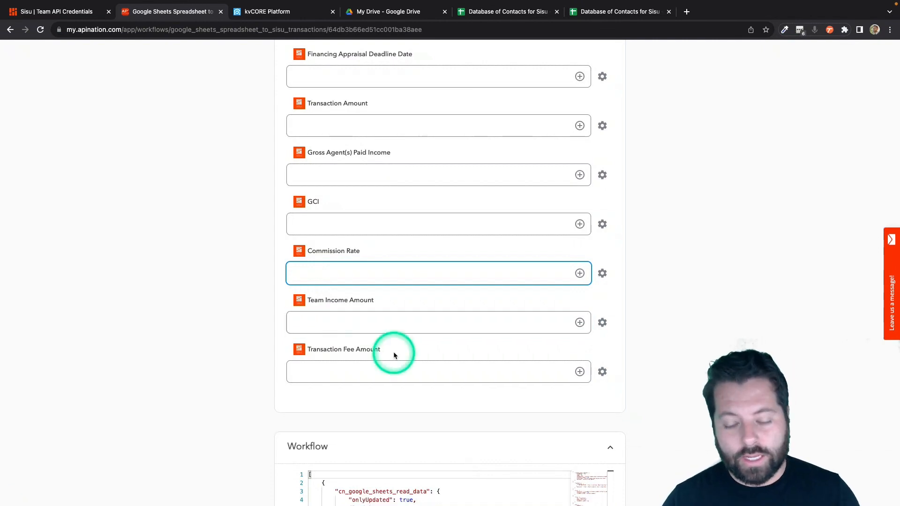
pyautogui.write('0')
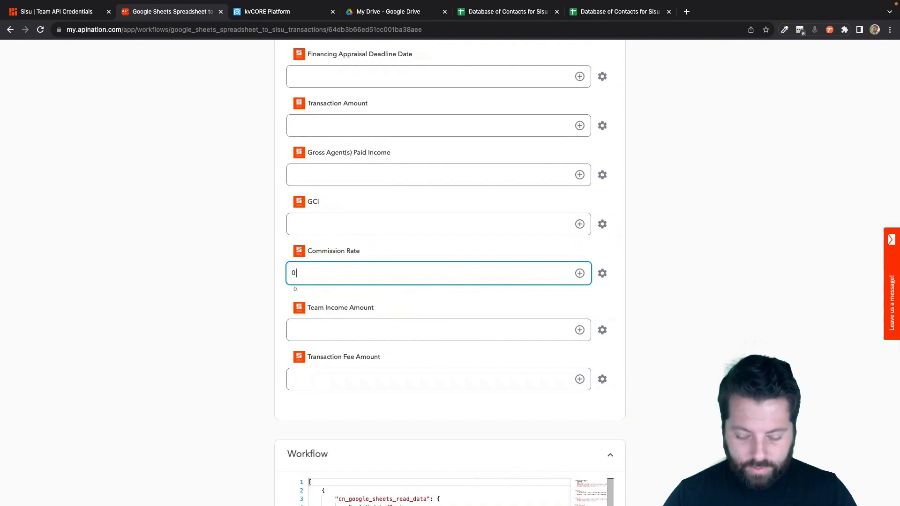
pyautogui.click(334, 338)
pyautogui.press('BackSpace')
pyautogui.press('BackSpace')
pyautogui.press('BackSpace')
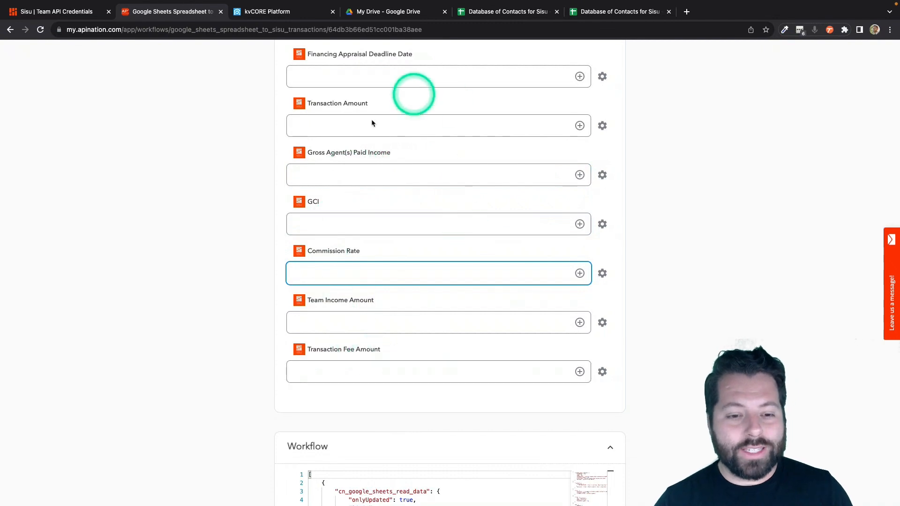
# - Activate the Google Sheets to Sisu transactions sync
pyautogui.scroll(5, 432, 303)
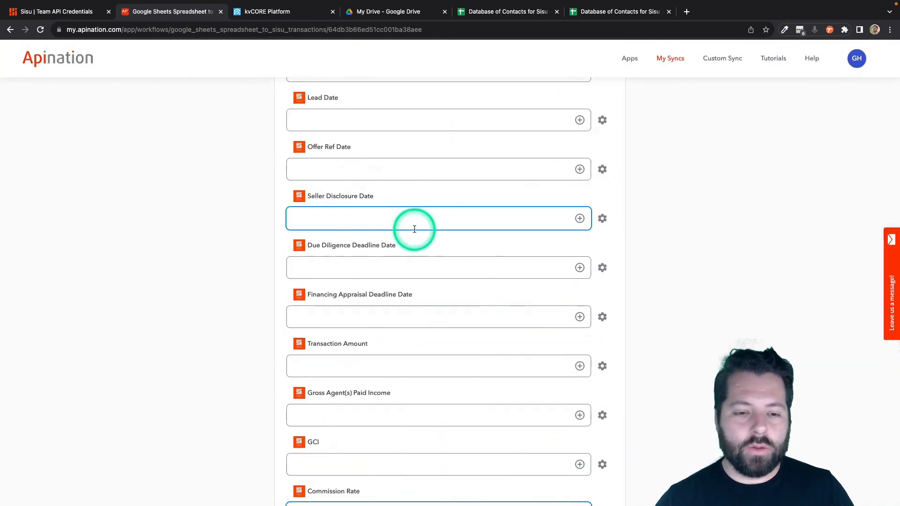
pyautogui.scroll(13, 414, 228)
pyautogui.scroll(20, 414, 229)
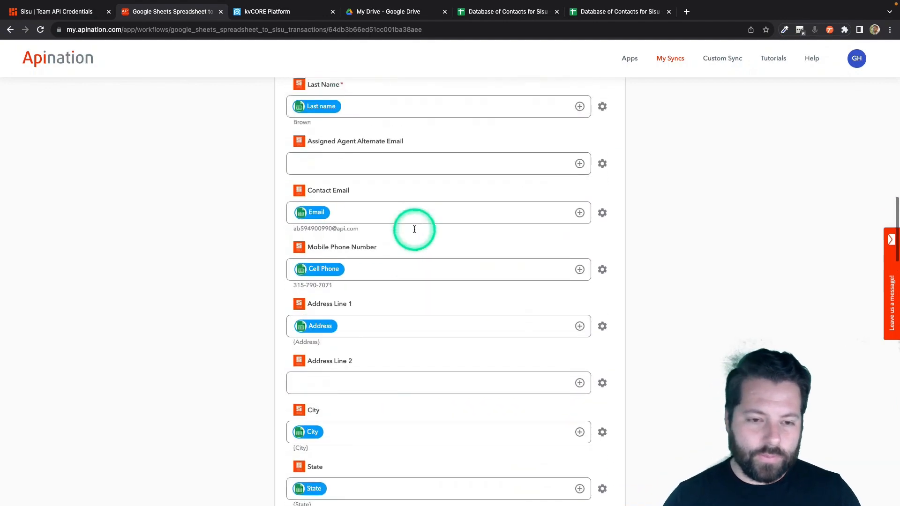
pyautogui.click(410, 174)
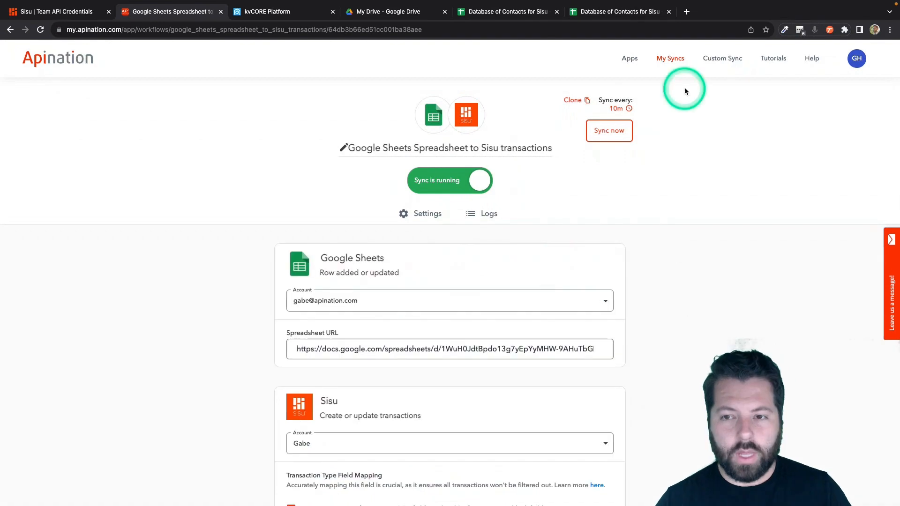
# - Check My Syncs, then view Sisu's Transactions list with the new 08/15/2023 buyer record
pyautogui.click(671, 60)
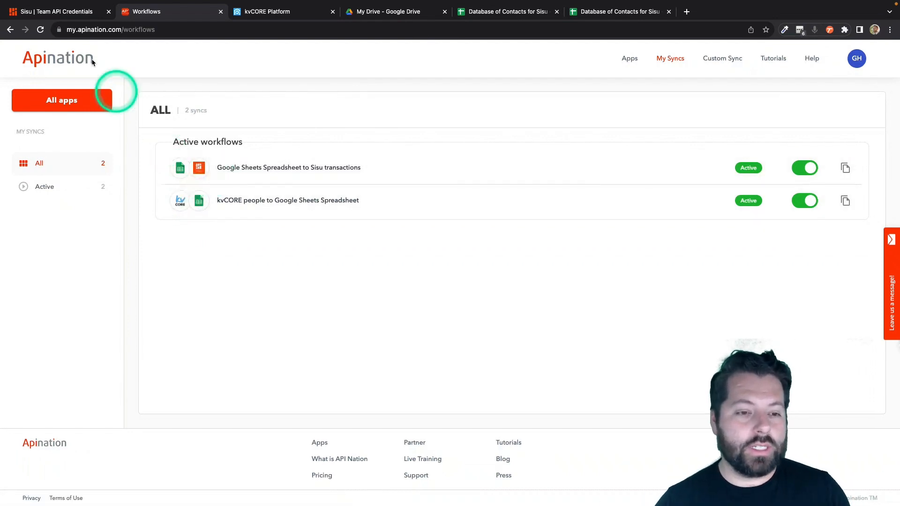
pyautogui.click(55, 12)
pyautogui.click(327, 69)
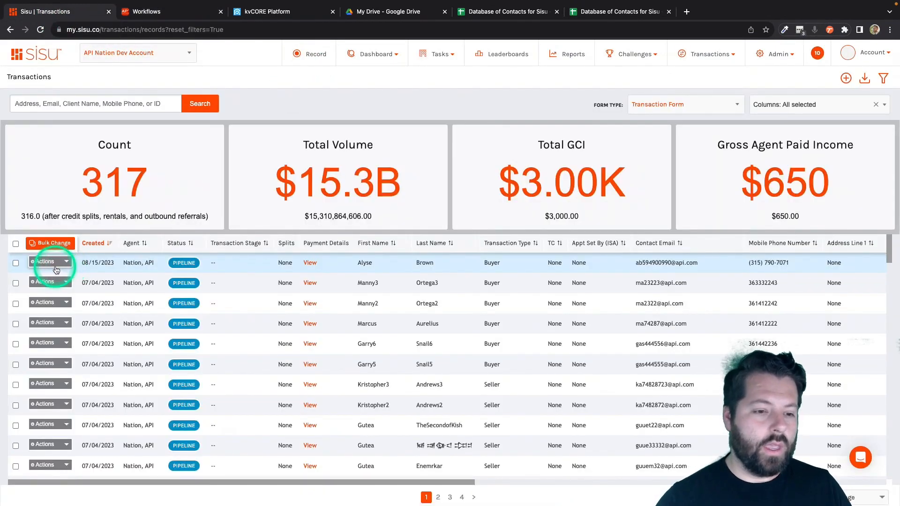